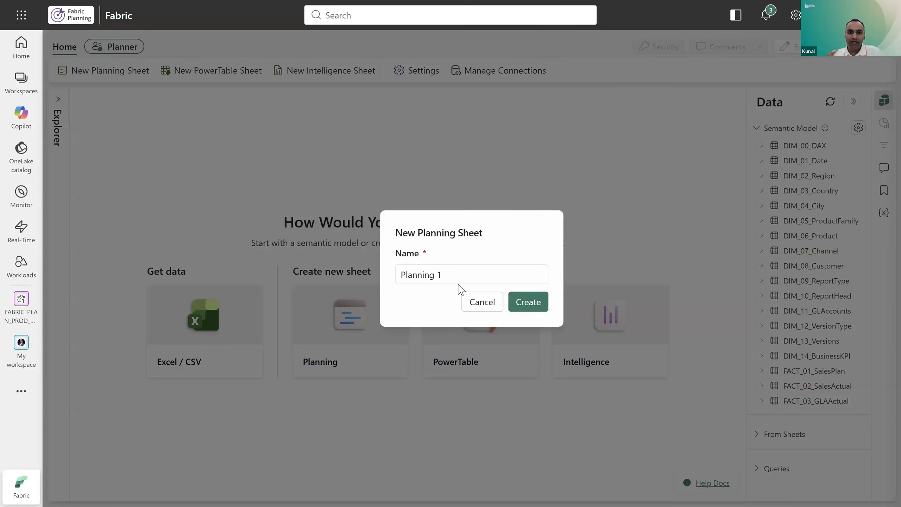
Name the new planning sheet "PnL by Country" and create it.
triple_click(401, 271)
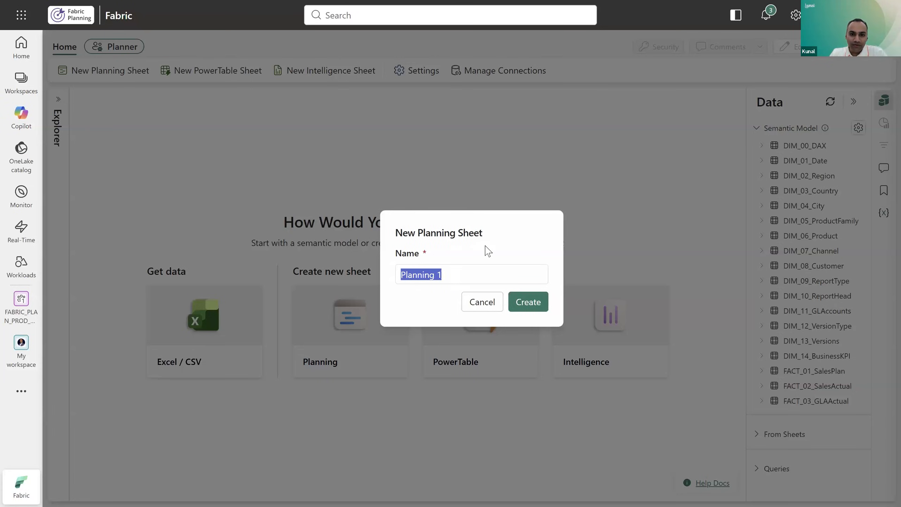
text(PnL by Country)
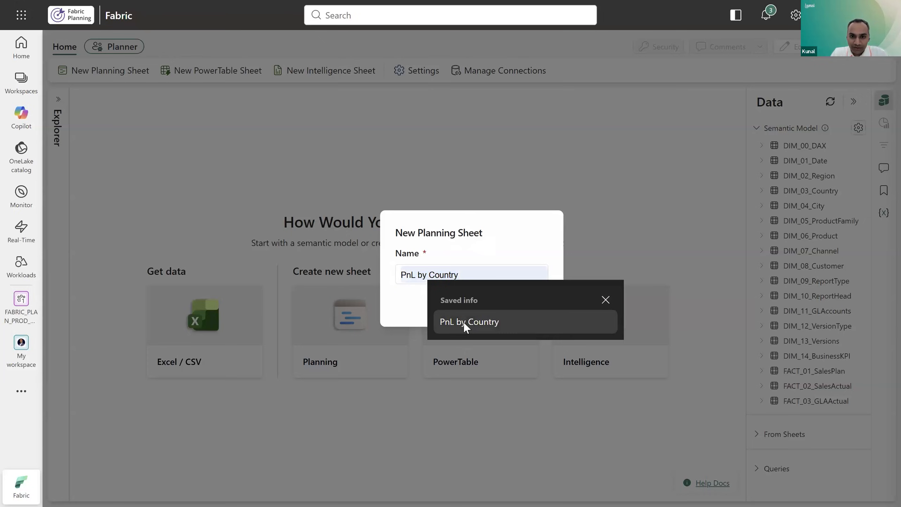
click(463, 321)
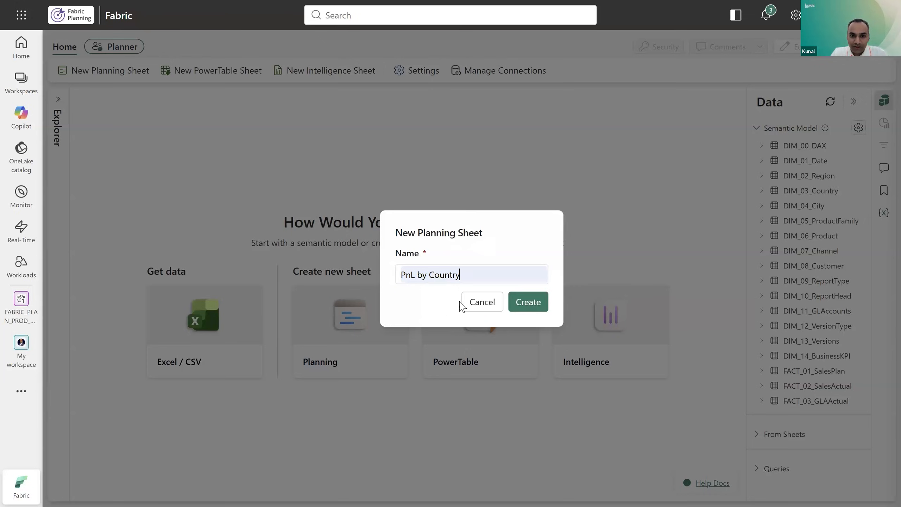
click(532, 307)
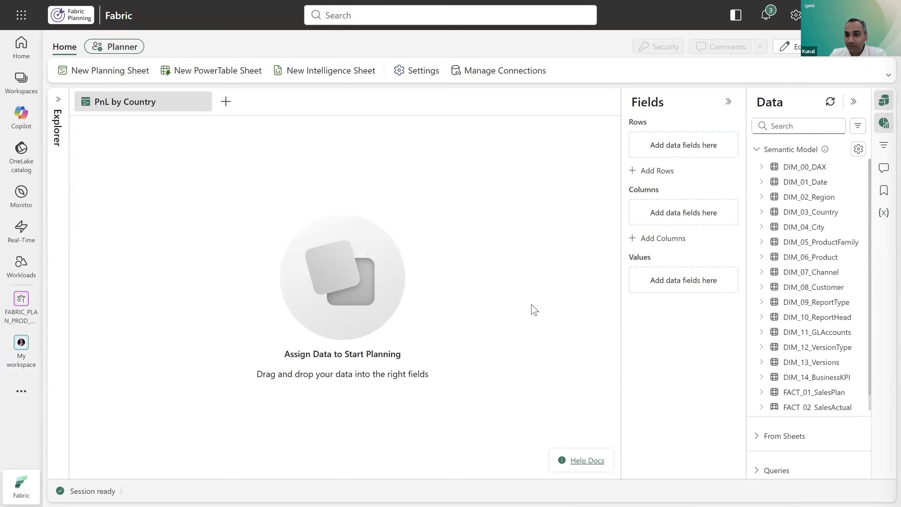
Assign Date from DIM_01_Date to the columns and Country_Name from DIM_03_Country to the rows.
click(761, 181)
drag(807, 202, 700, 219)
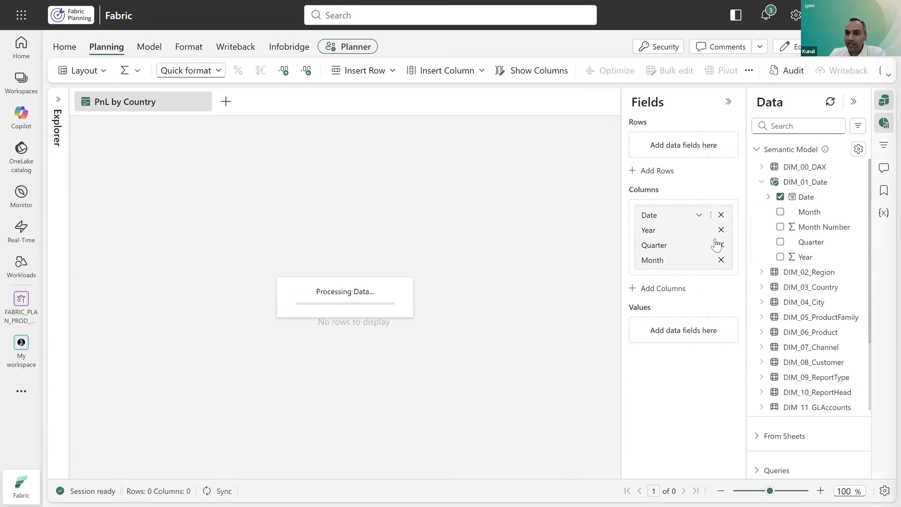
click(762, 182)
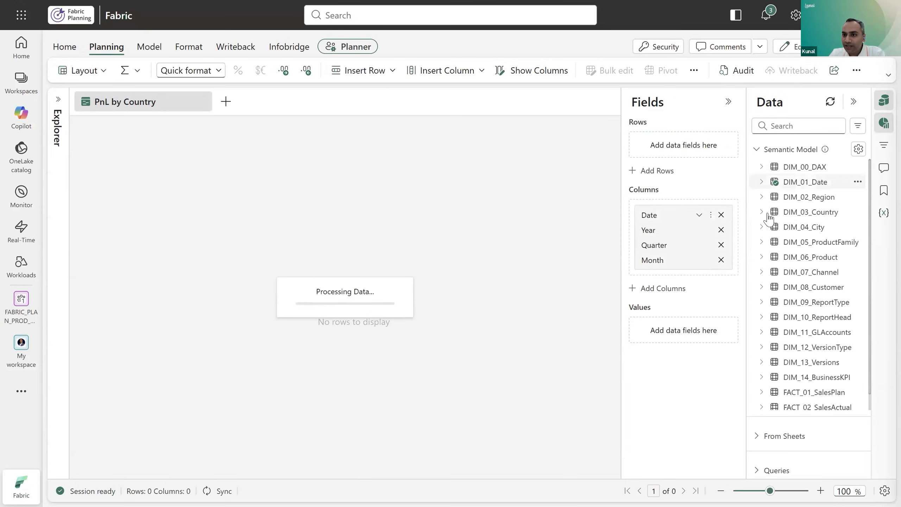
click(761, 212)
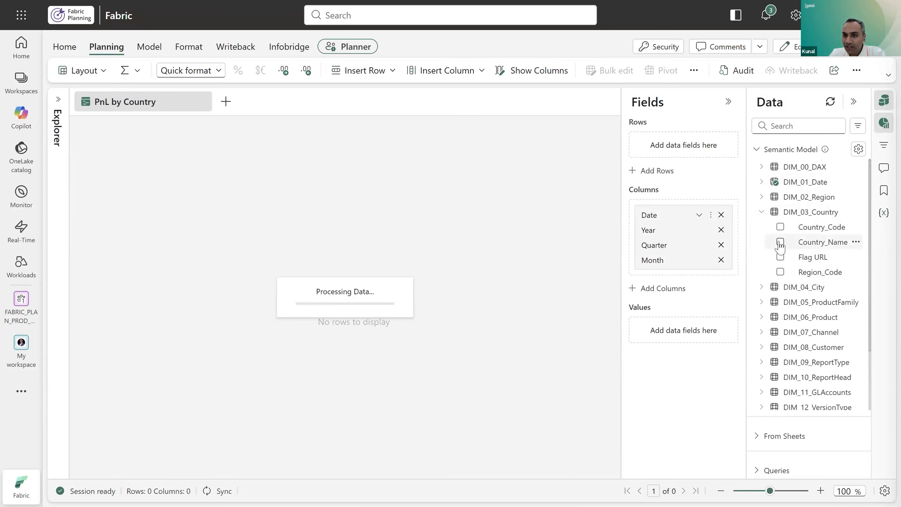
click(780, 241)
click(761, 212)
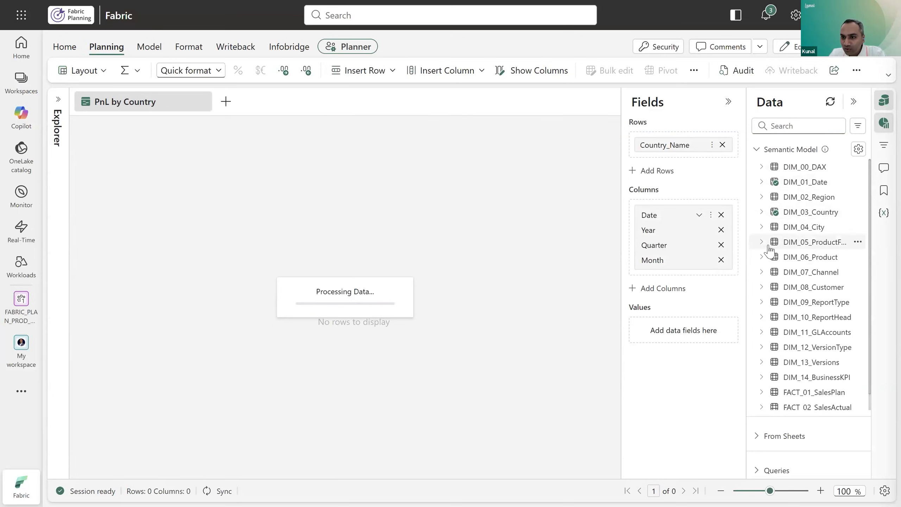
Add F1 P&L, F2 P&L, Head and GL Code- Name from DIM_11_GLAccounts to the rows.
scroll(768, 252, down, 1)
drag(747, 316, 692, 317)
click(772, 313)
scroll(794, 256, down, 4)
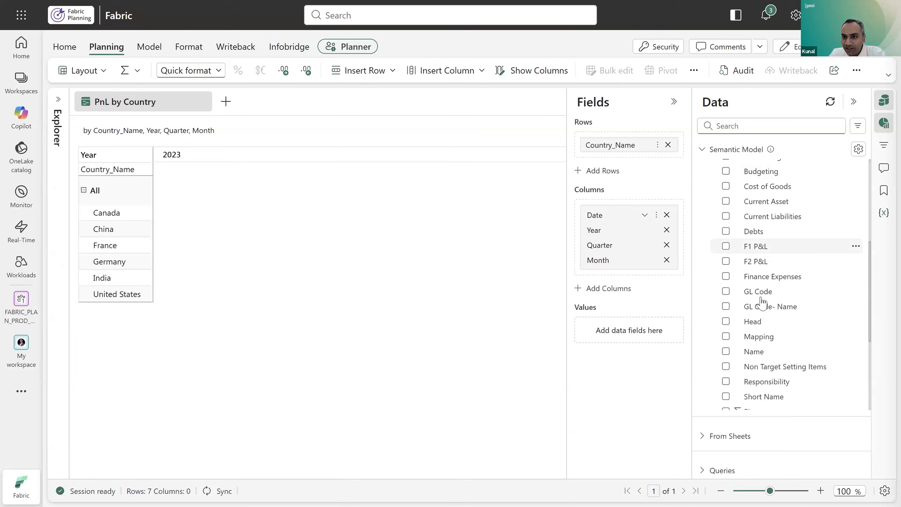
click(725, 246)
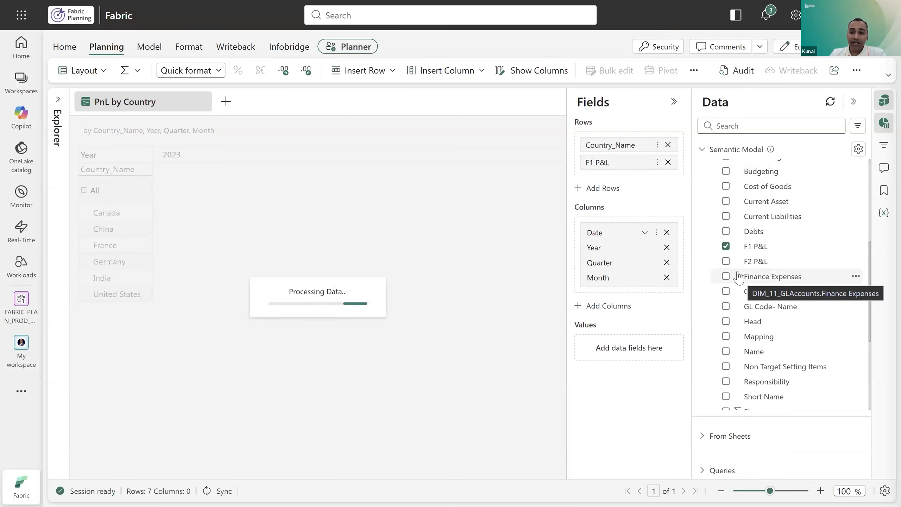
click(725, 261)
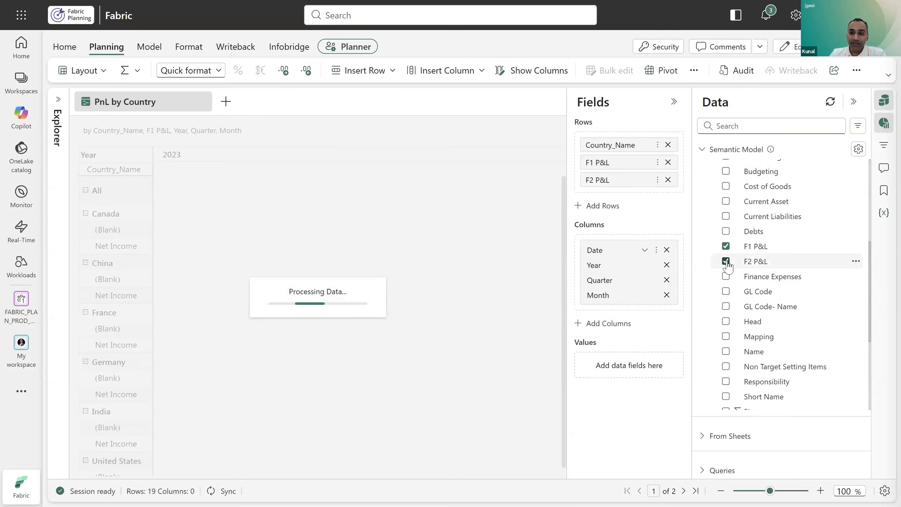
click(726, 321)
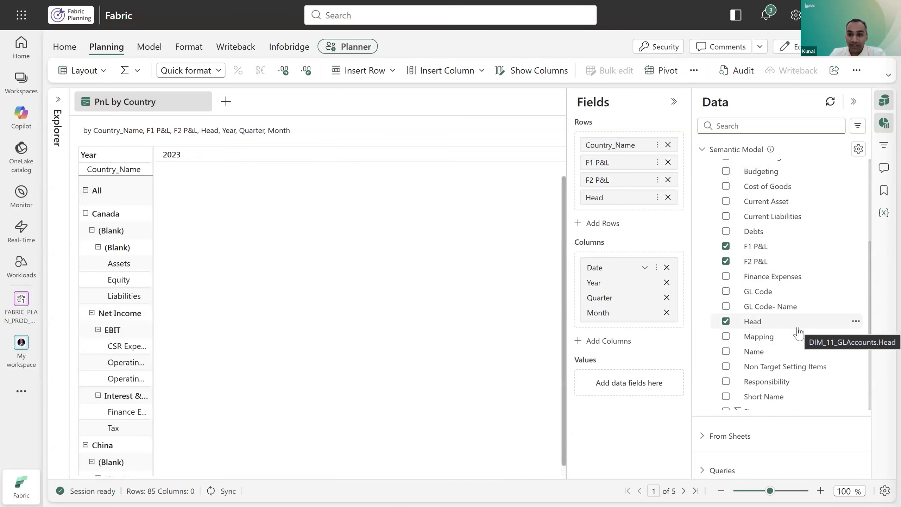
click(725, 306)
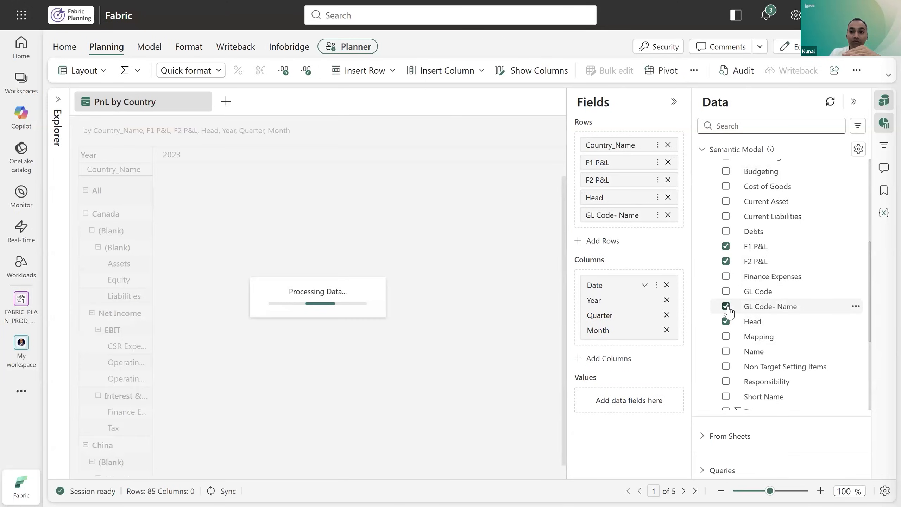
scroll(731, 291, up, 5)
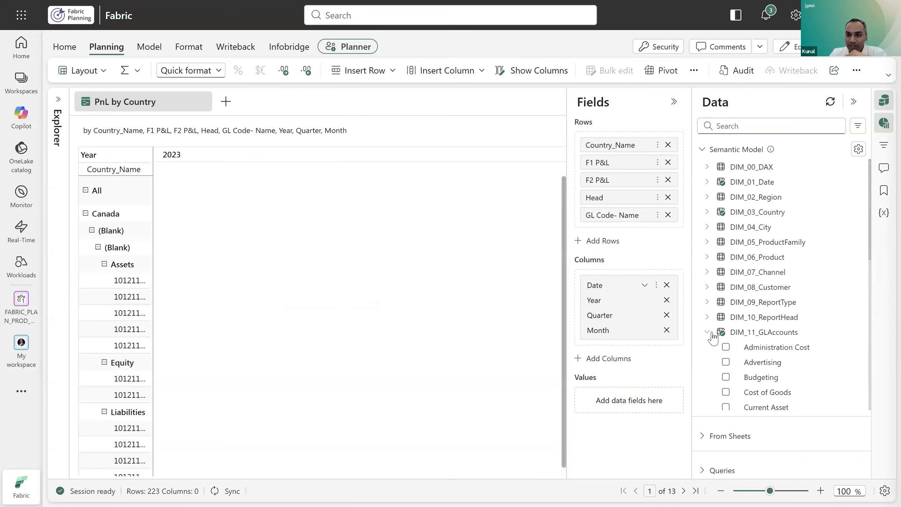
click(707, 331)
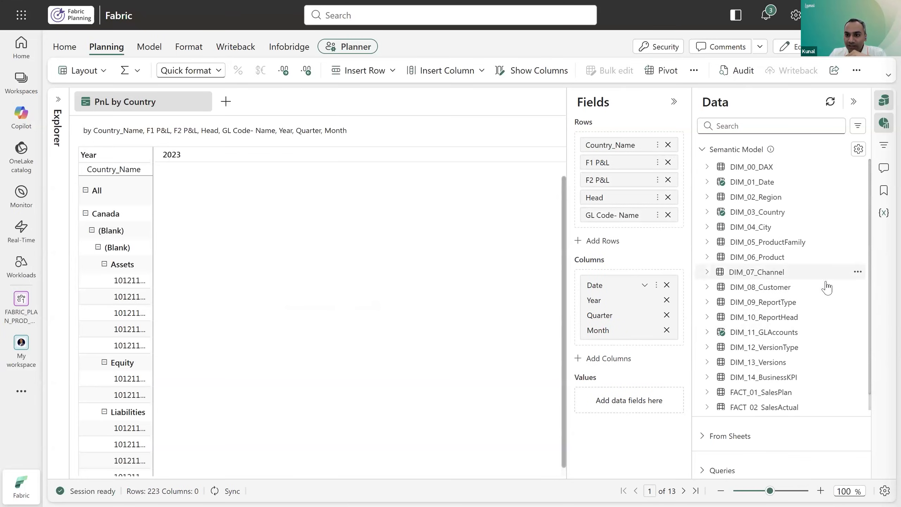
Assign the GL Amount Actual measure from the Finance folder of DIM_00_DAX to the values.
click(707, 167)
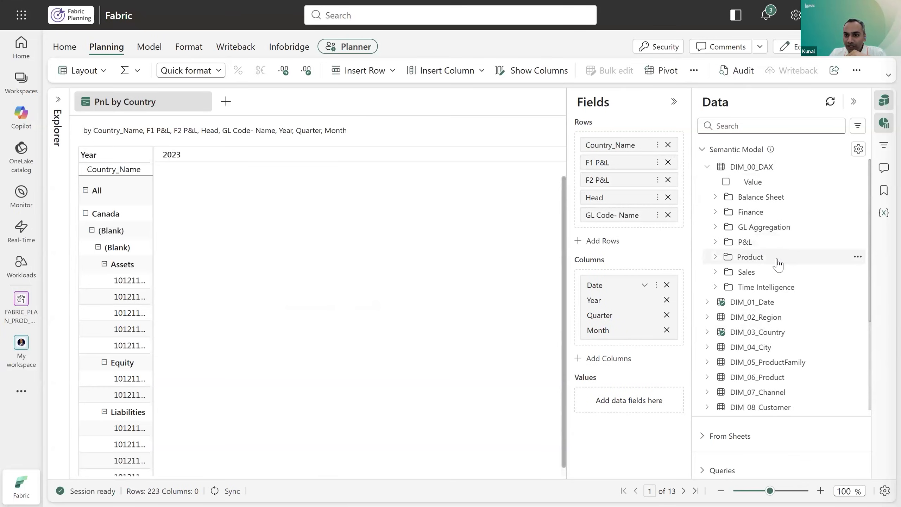
click(715, 211)
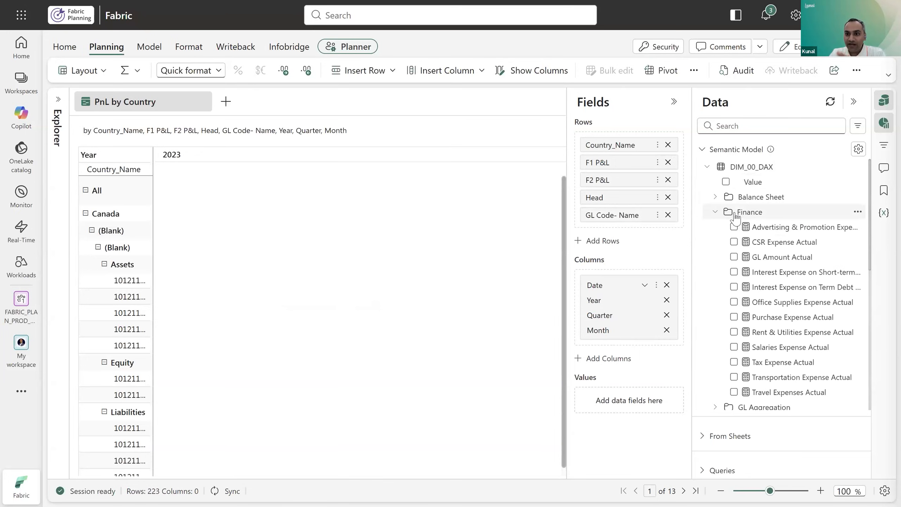
scroll(810, 236, down, 2)
scroll(806, 277, up, 2)
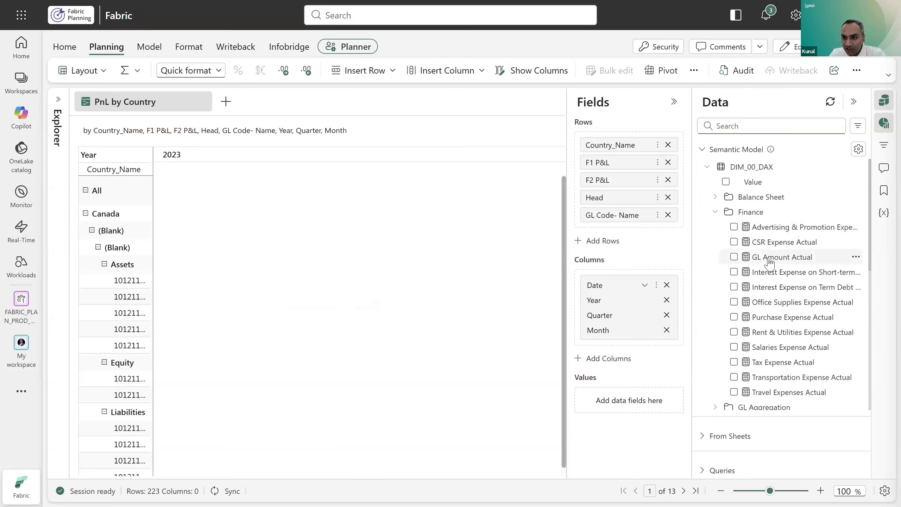
drag(766, 261, 670, 422)
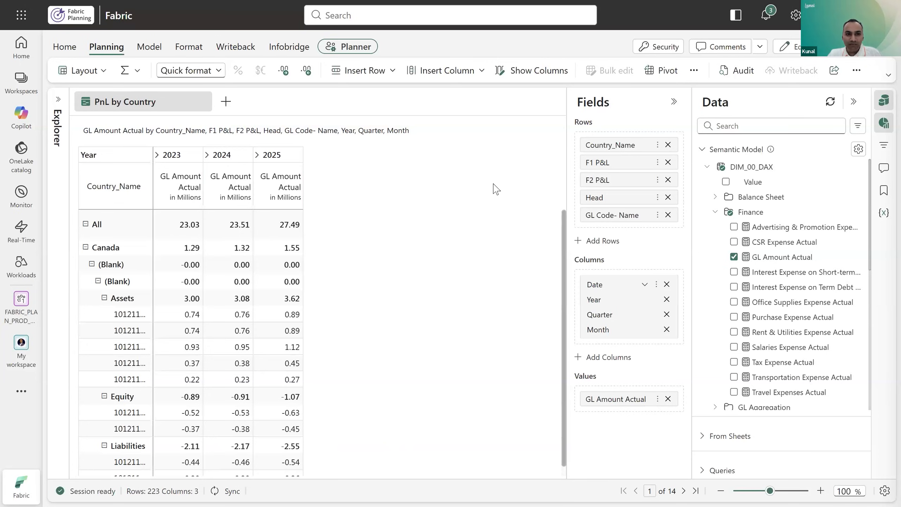
Filter the Head field to exclude Assets, Equity and Liabilities.
click(885, 147)
scroll(492, 250, down, 3)
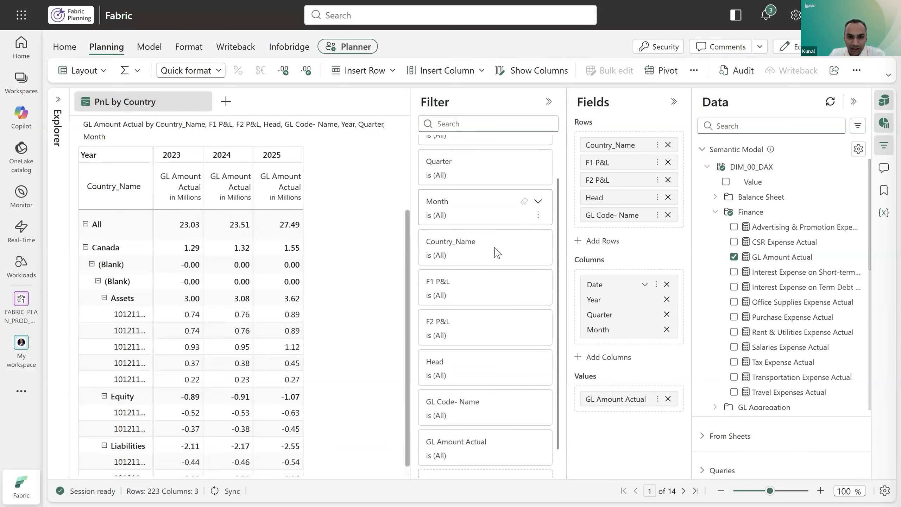
click(538, 298)
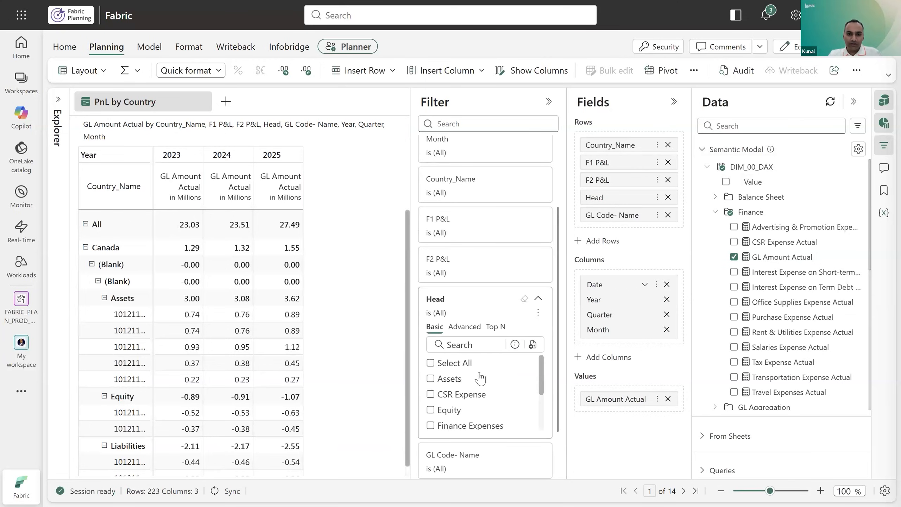
click(430, 378)
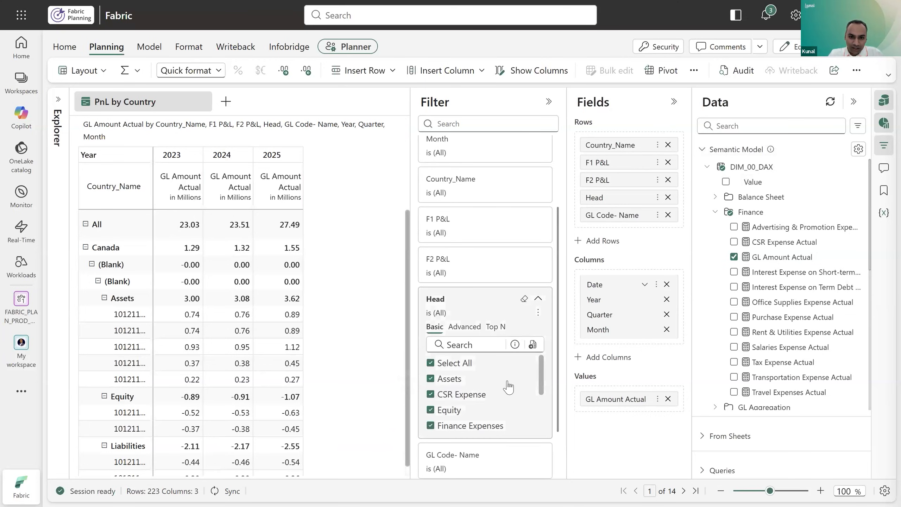
scroll(431, 392, down, 1)
click(430, 383)
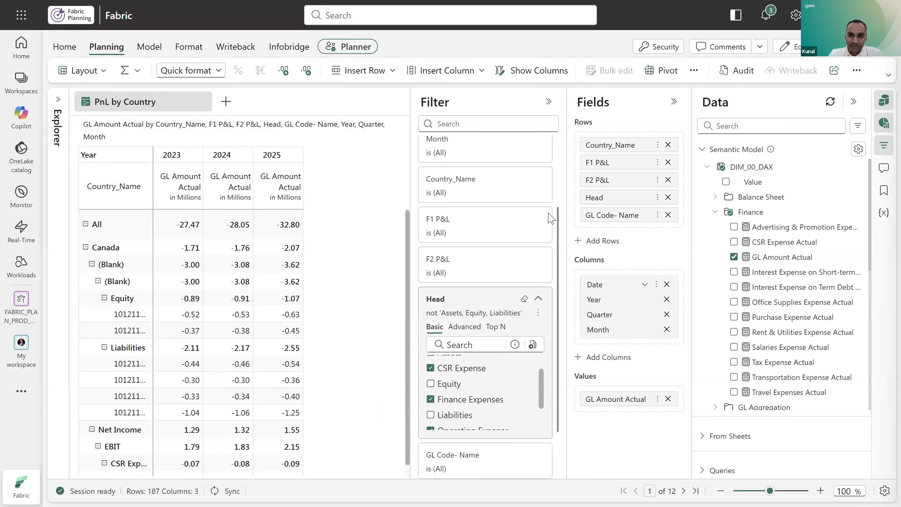
click(549, 101)
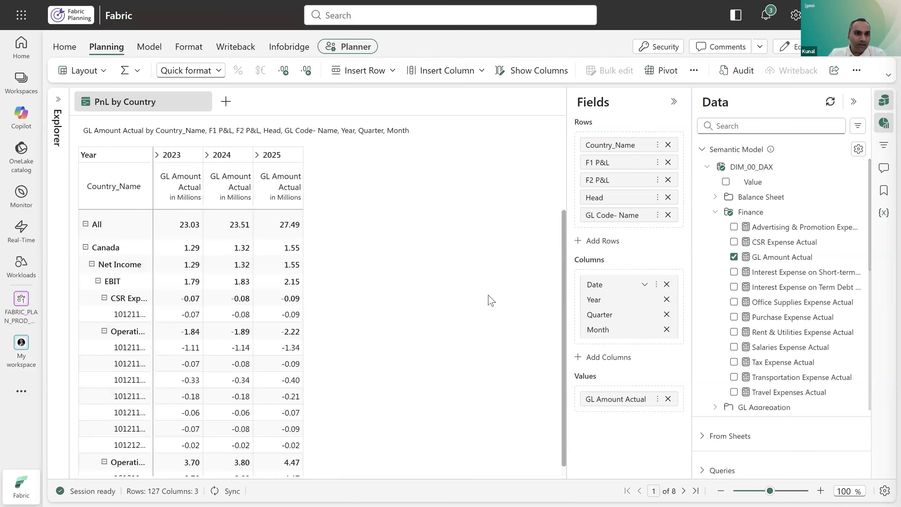
Show the amounts unscaled with two decimals and display a Grand Total column before the year columns.
click(211, 74)
click(230, 206)
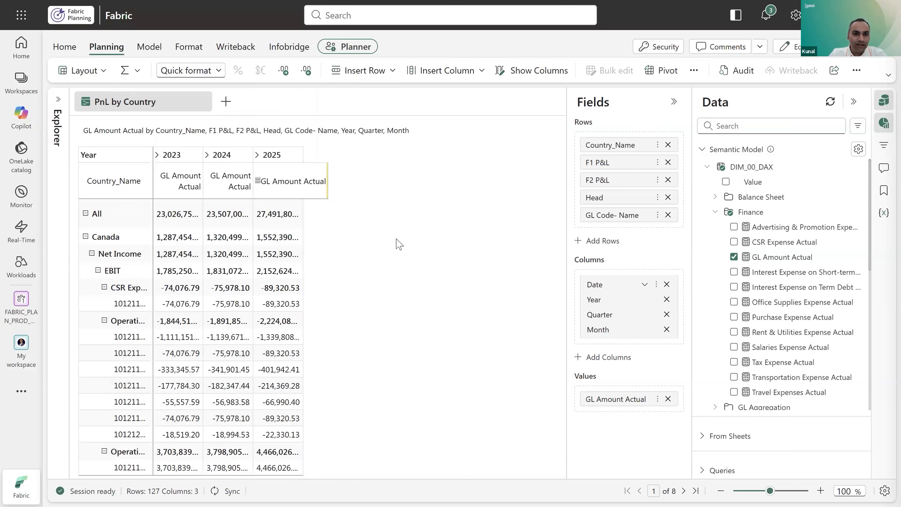
click(130, 71)
click(273, 124)
click(277, 143)
click(494, 224)
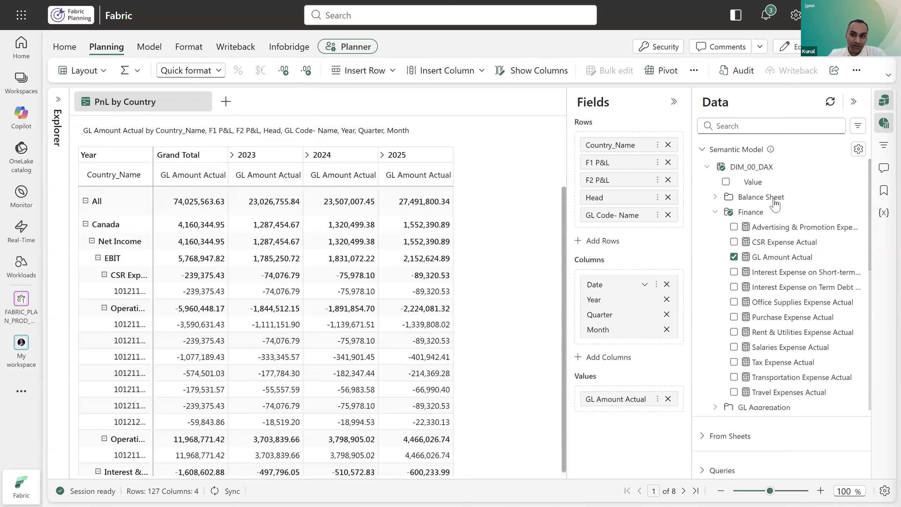
click(714, 214)
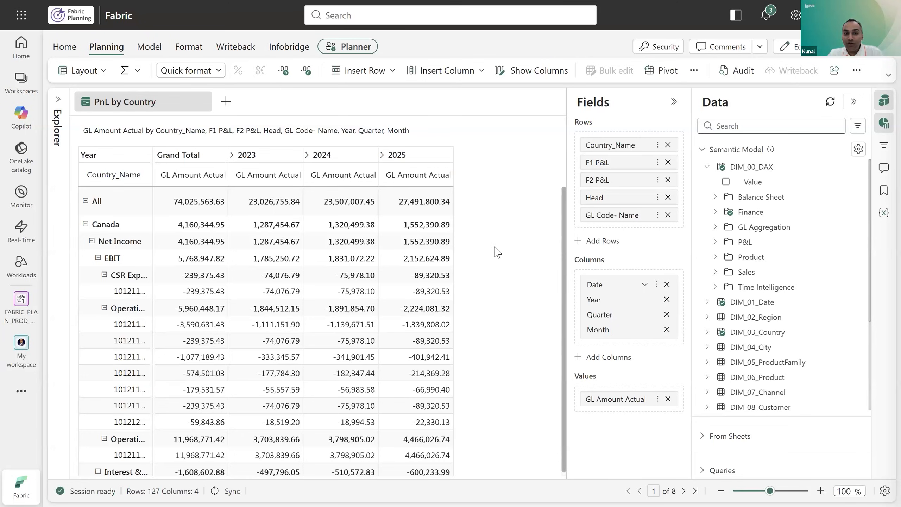
Widen the Country_Name column to fit its row labels and sort the 2025 GL Amount Actual column in descending order.
double_click(151, 173)
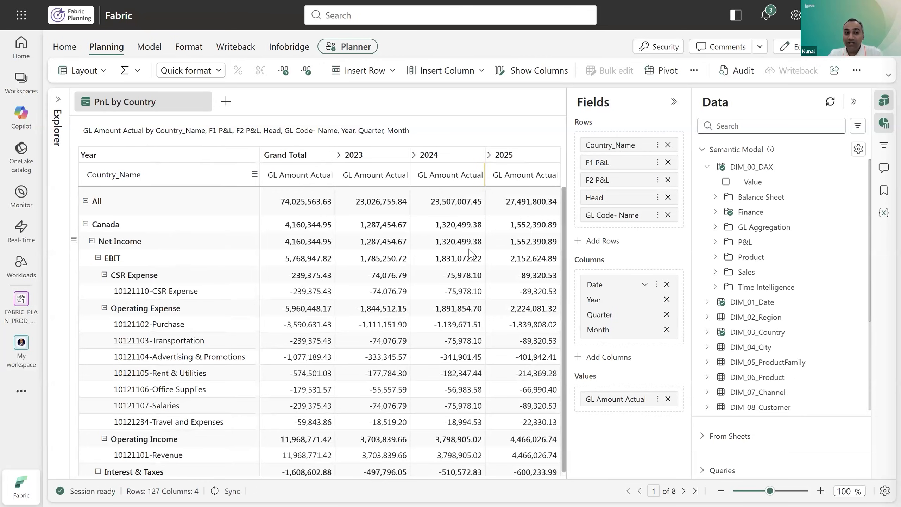
click(490, 179)
mouse_move(411, 206)
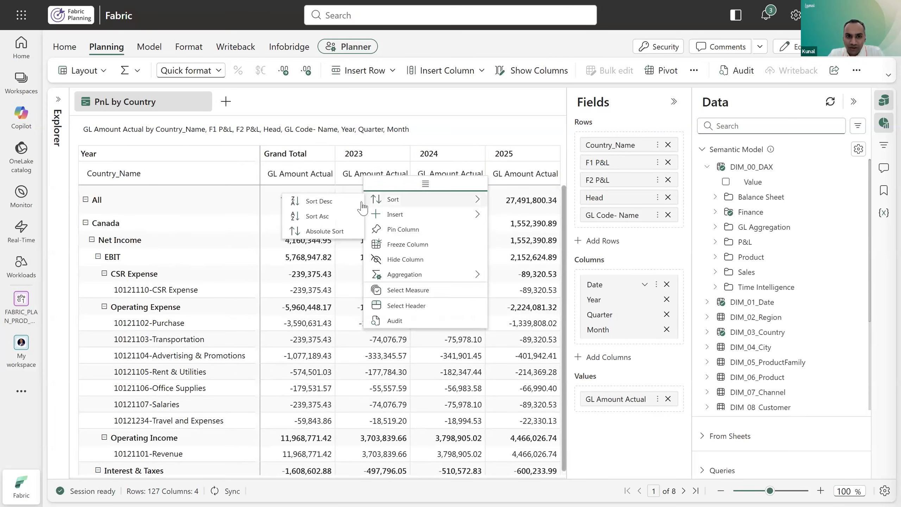
click(318, 202)
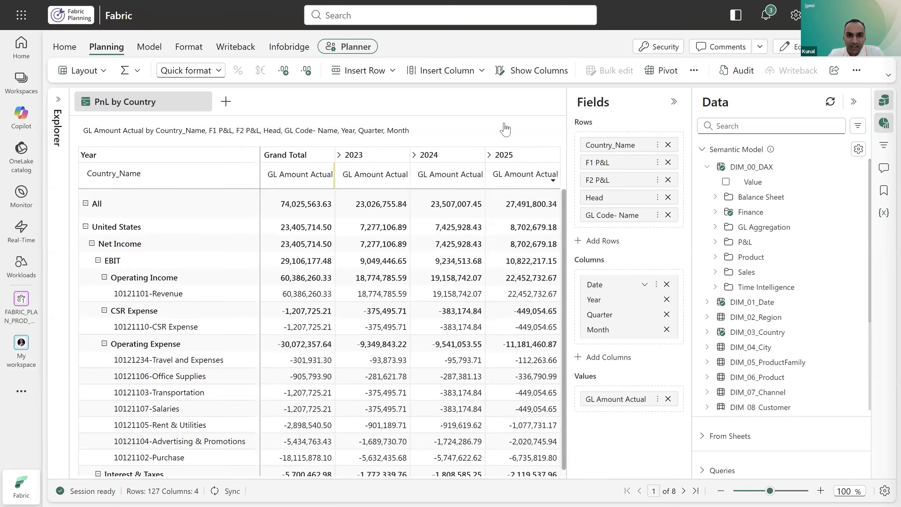
Rename the "All" row as "Total Net Income".
double_click(126, 205)
key(BackSpace)
text(Top)
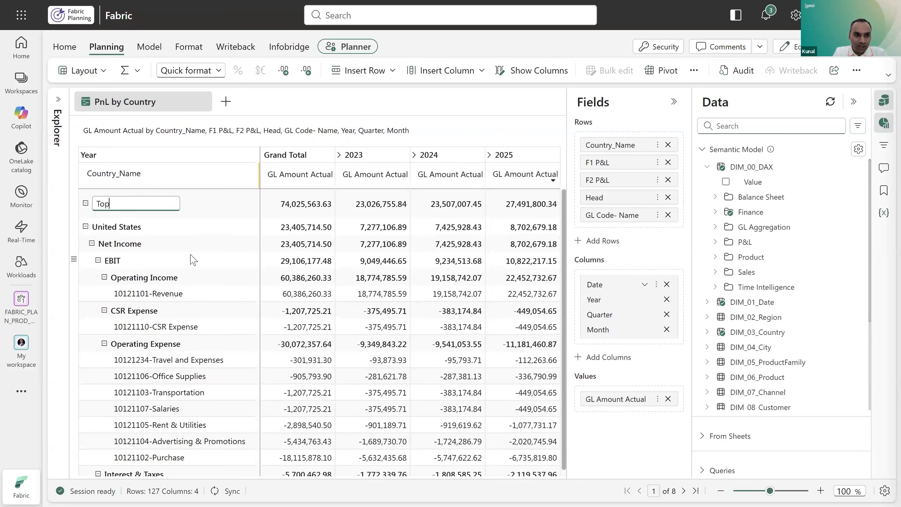
text(al Net Income)
key(Return)
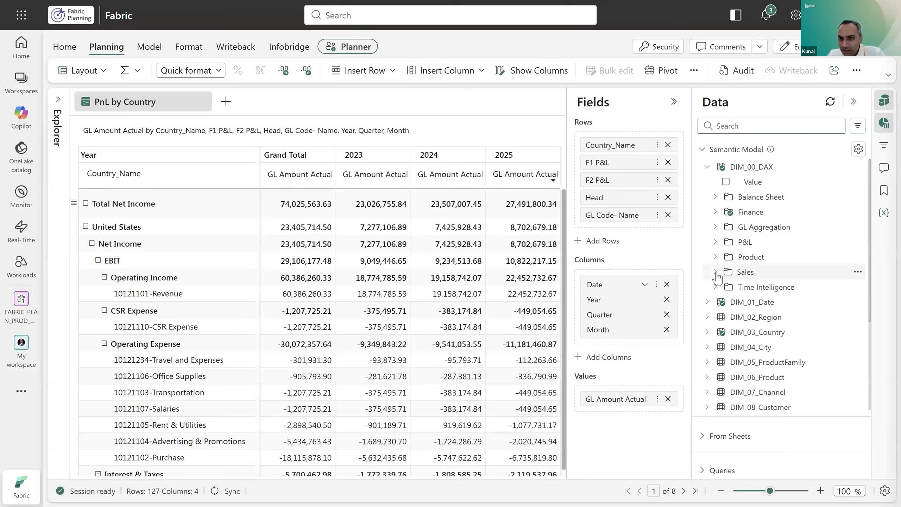
Add the Revenue Actual measure from the Sales folder to the values and collapse the data and field panes.
scroll(788, 230, down, 3)
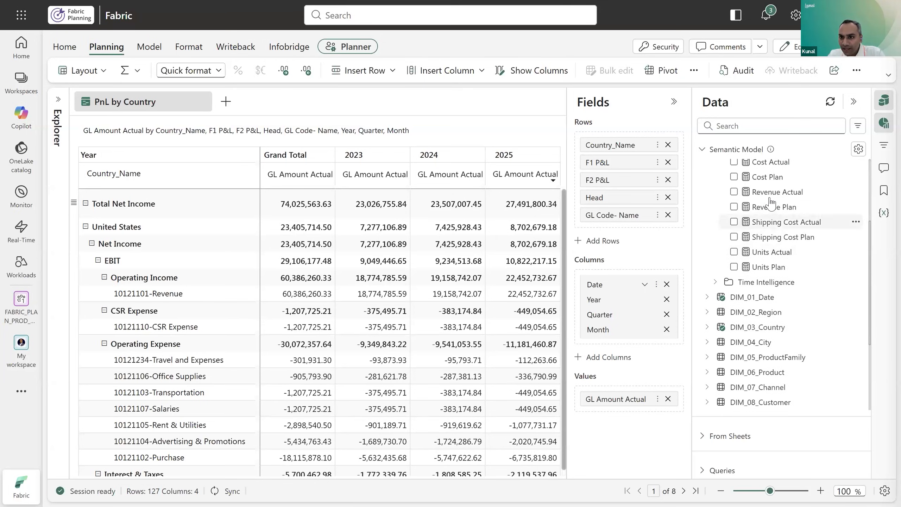
drag(766, 198, 645, 408)
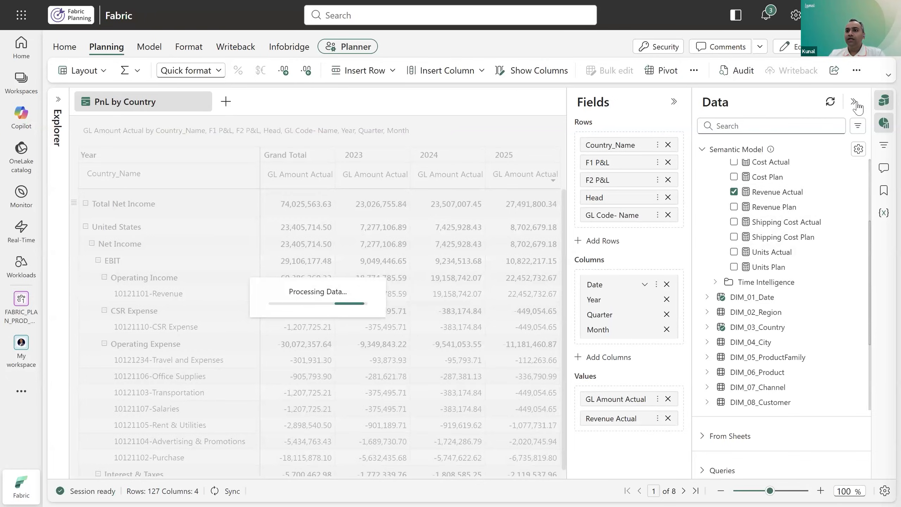
click(853, 102)
click(854, 102)
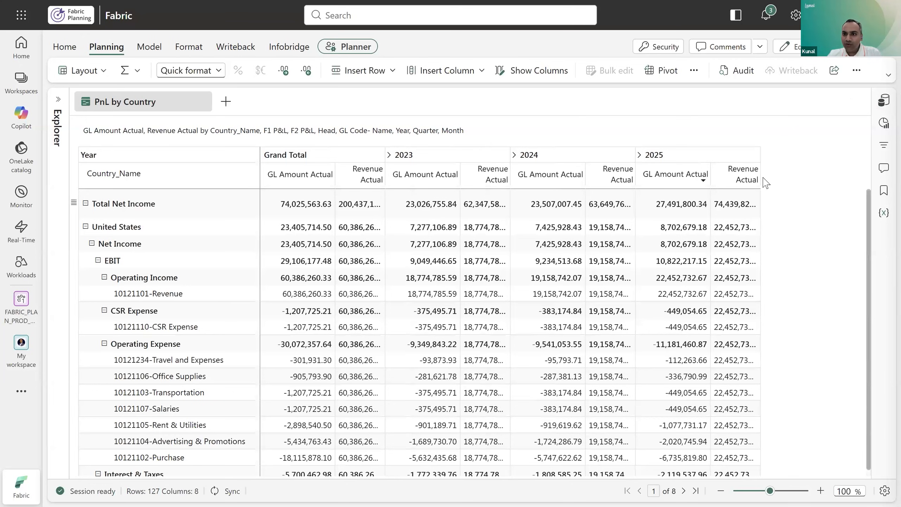
Widen the Revenue Actual columns so their amounts show in full and save the report.
drag(760, 175, 781, 175)
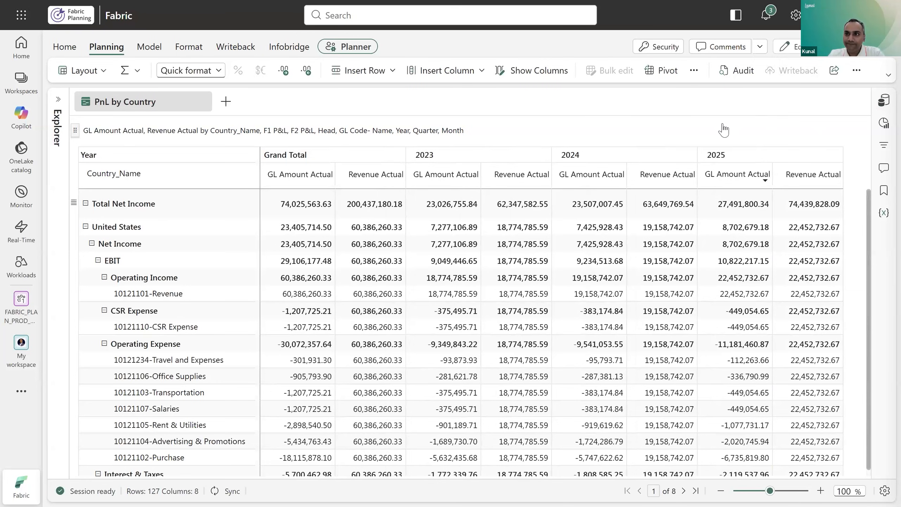
key(ctrl+s)
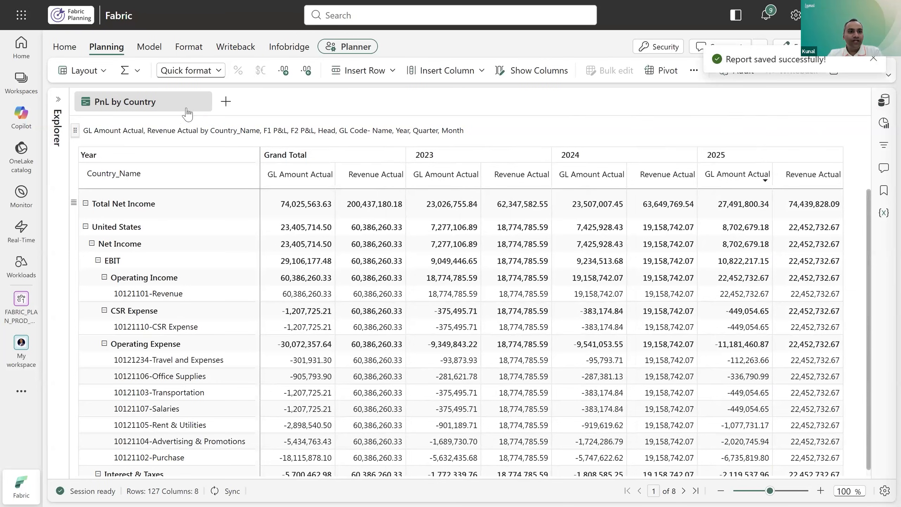
Duplicate the PnL by Country sheet.
right_click(164, 107)
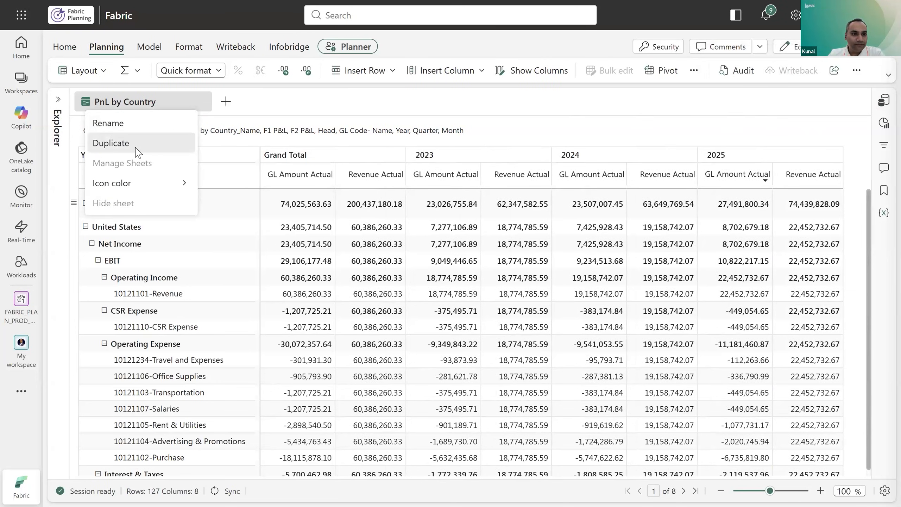
key(Escape)
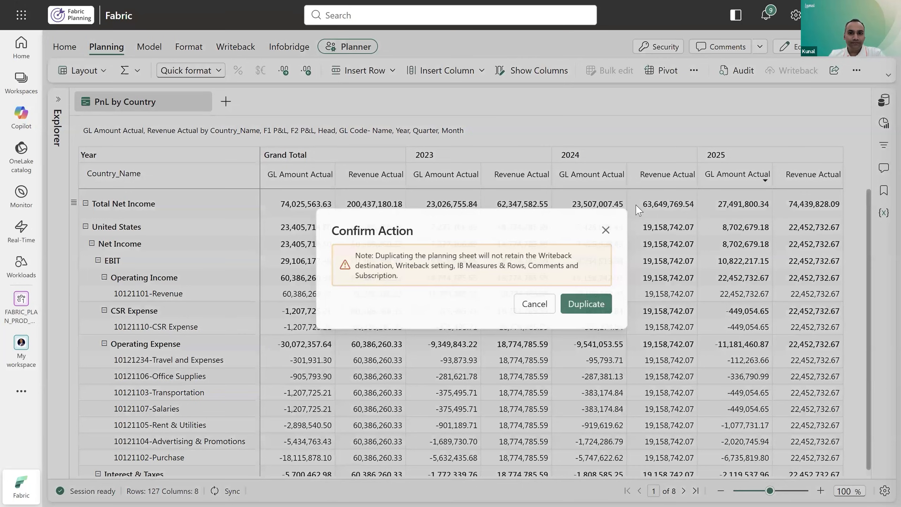
key(Return)
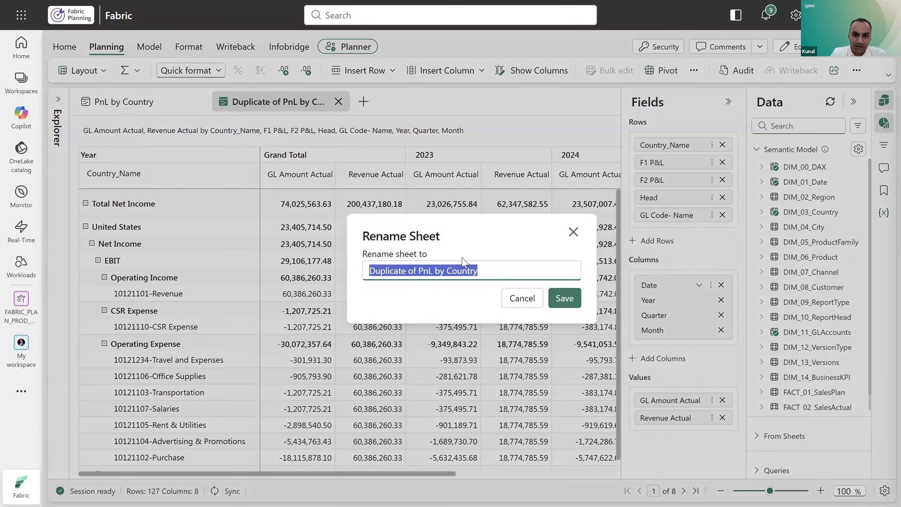
Rename the duplicated sheet as "PnL by Product".
key(Home)
key(ctrl+Right)
key(ctrl+Right)
key(BackSpace)
key(BackSpace)
key(BackSpace)
key(BackSpace)
key(BackSpace)
key(BackSpace)
key(BackSpace)
key(BackSpace)
key(BackSpace)
key(BackSpace)
key(BackSpace)
key(BackSpace)
key(BackSpace)
key(End)
key(BackSpace)
key(BackSpace)
key(BackSpace)
key(BackSpace)
key(BackSpace)
key(BackSpace)
key(BackSpace)
text(Product)
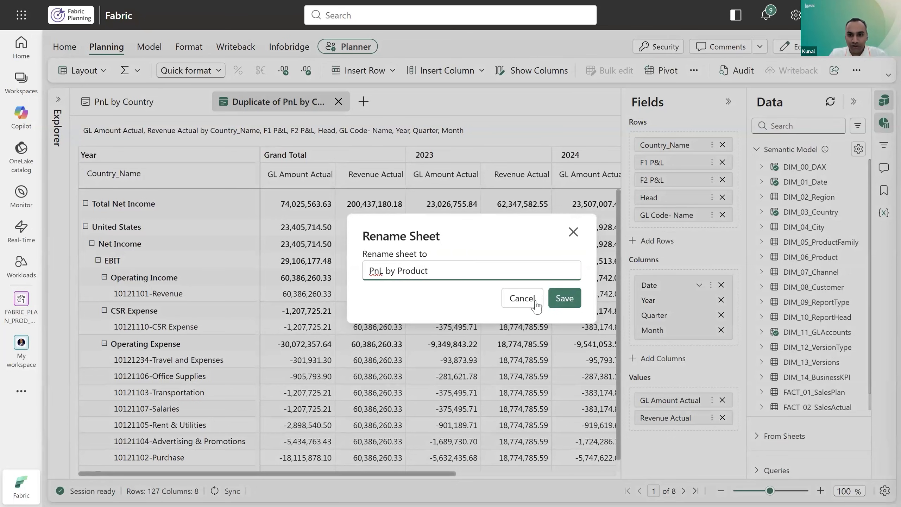
click(555, 297)
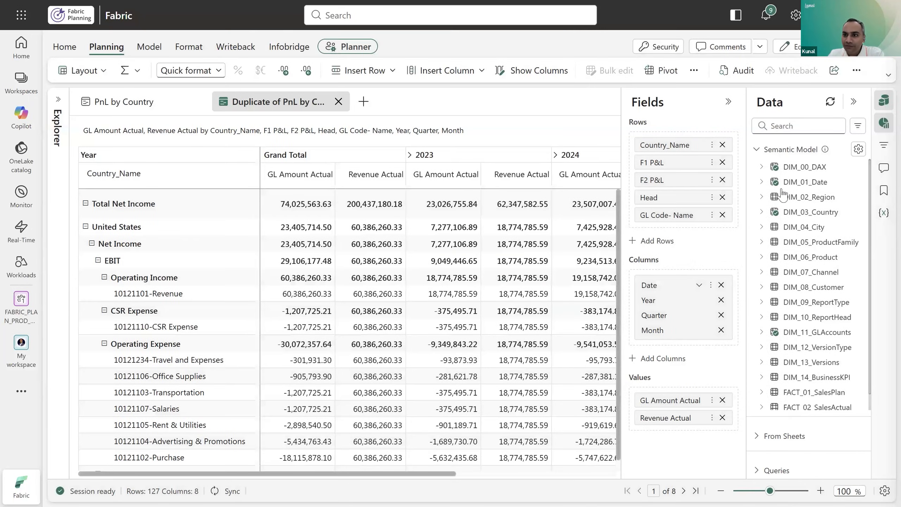
Add Product_Name from DIM_06_Product to the rows below GL Code- Name and collapse the field and data panes.
click(761, 257)
drag(822, 362, 676, 223)
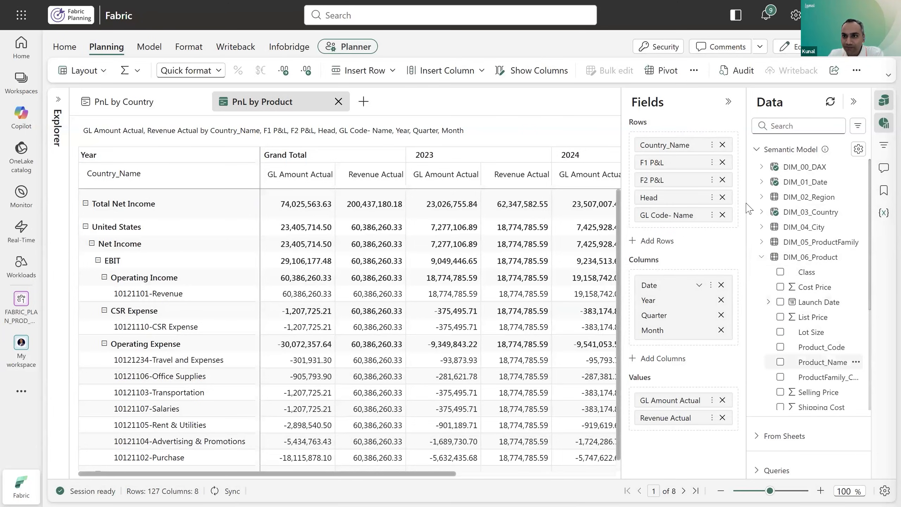
click(854, 103)
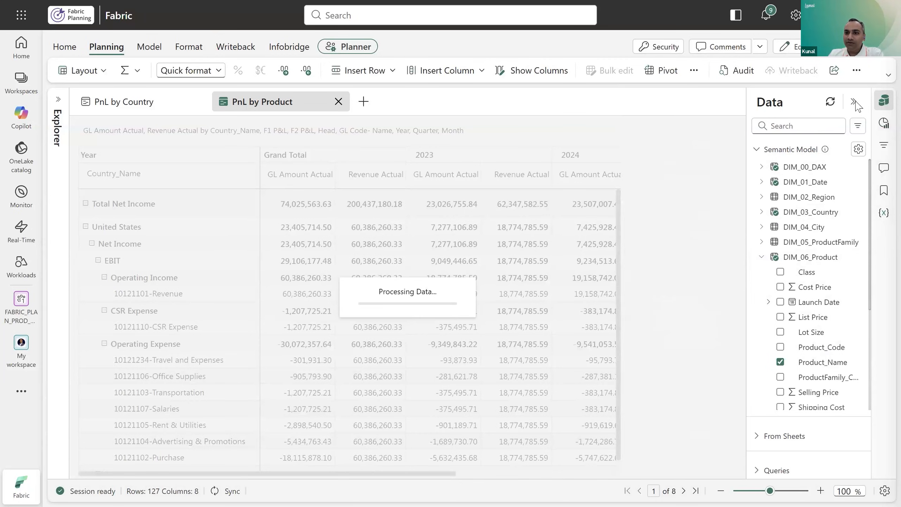
click(854, 101)
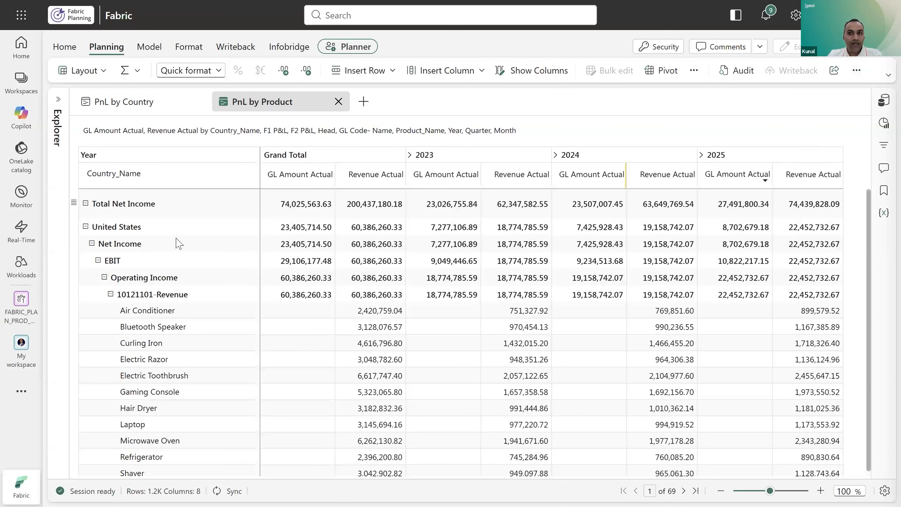
Collapse the row hierarchy to the country level under Total Net Income.
click(74, 207)
mouse_move(106, 213)
click(146, 229)
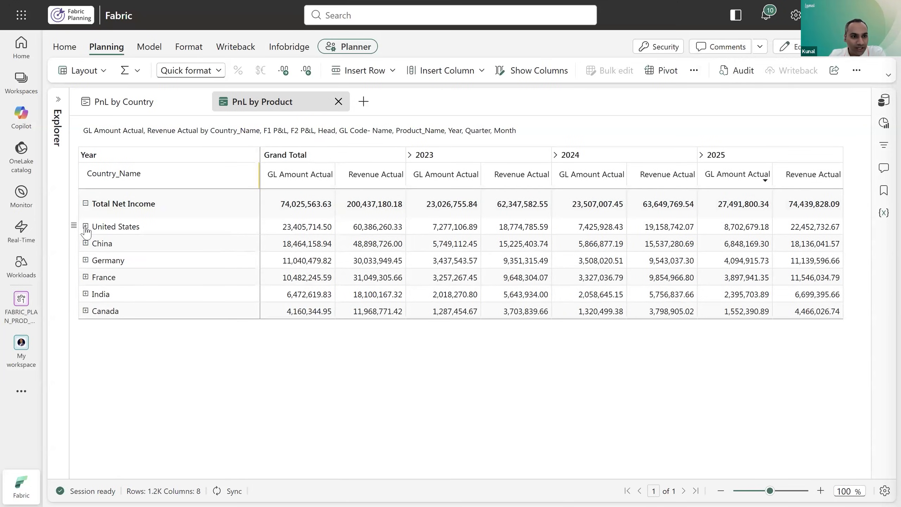
Expand United States through Net Income, EBIT and Operating Expense down to the products under 10121102-Purchase.
click(85, 227)
click(91, 243)
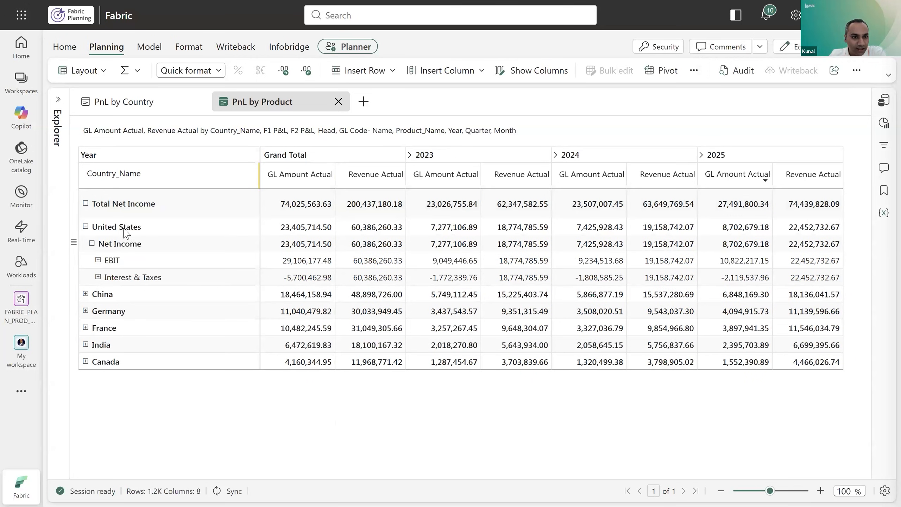
click(98, 260)
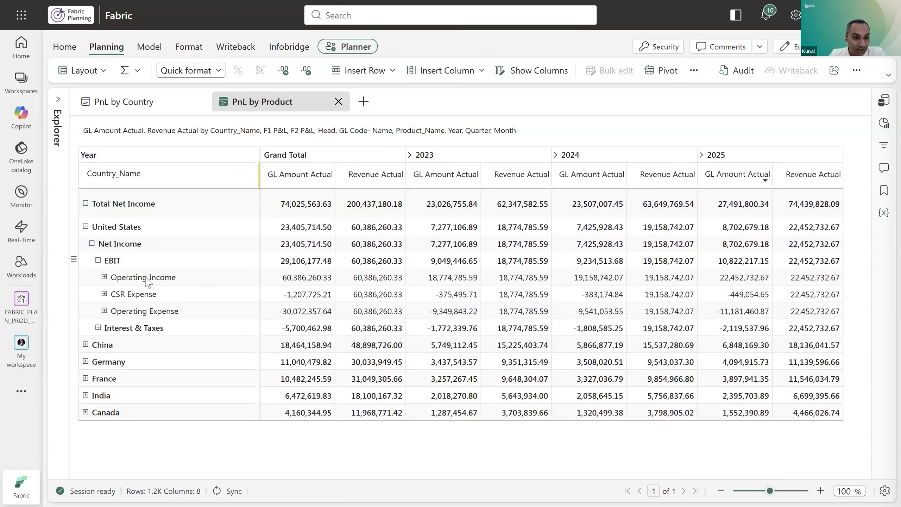
click(104, 310)
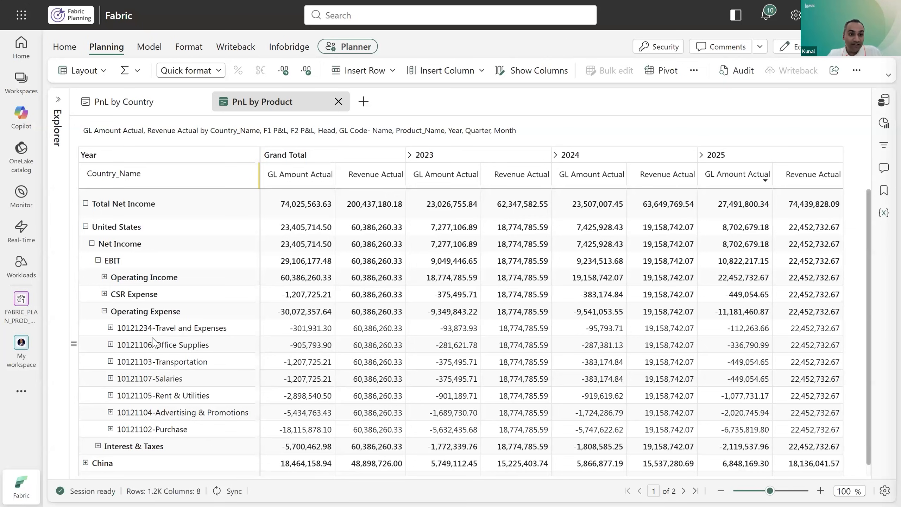
scroll(110, 421, down, 1)
click(110, 417)
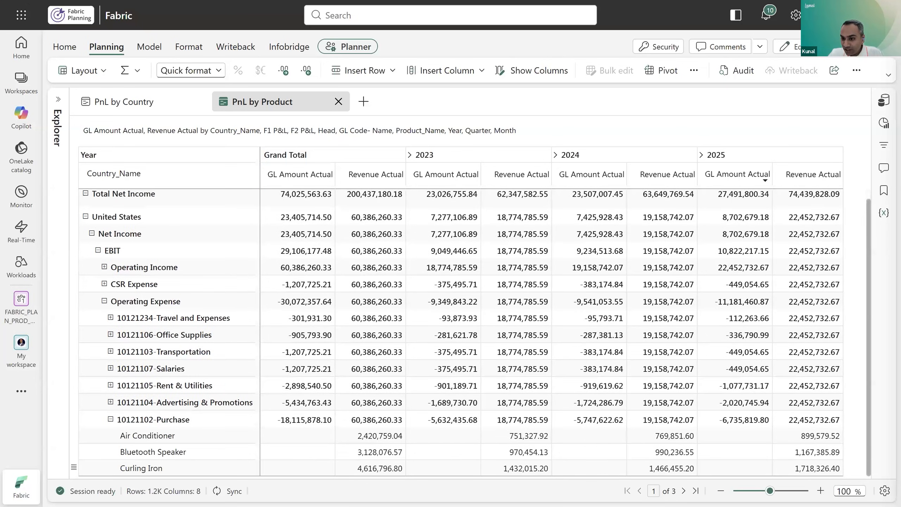
Show all rows on one page of the product sheet and save the report.
click(884, 490)
click(843, 462)
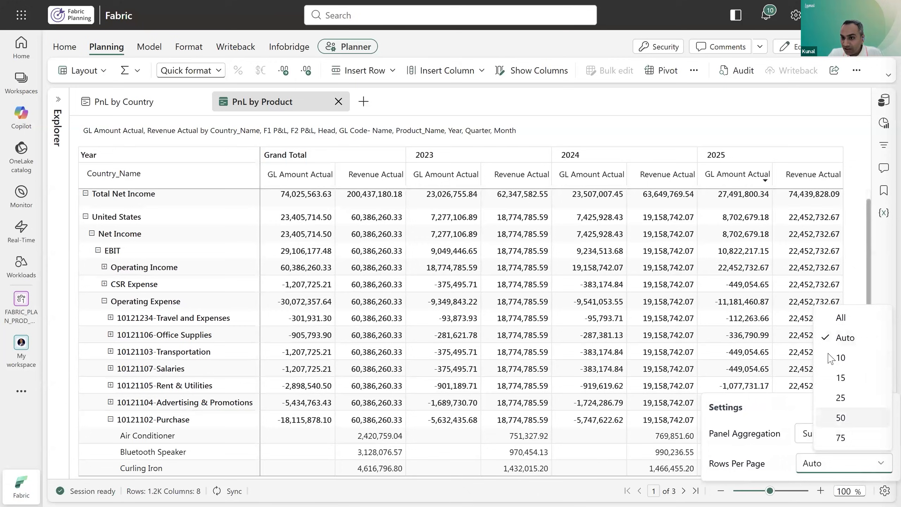
click(838, 323)
scroll(296, 371, down, 2)
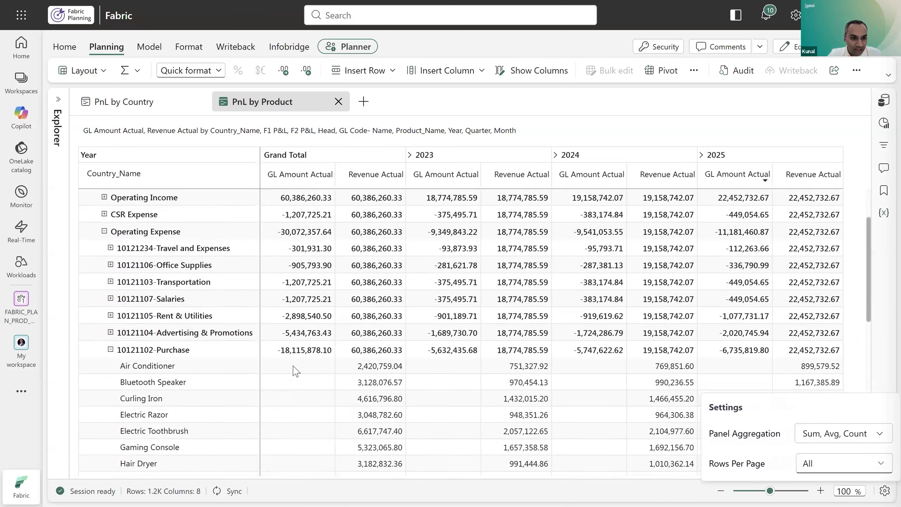
scroll(296, 371, down, 3)
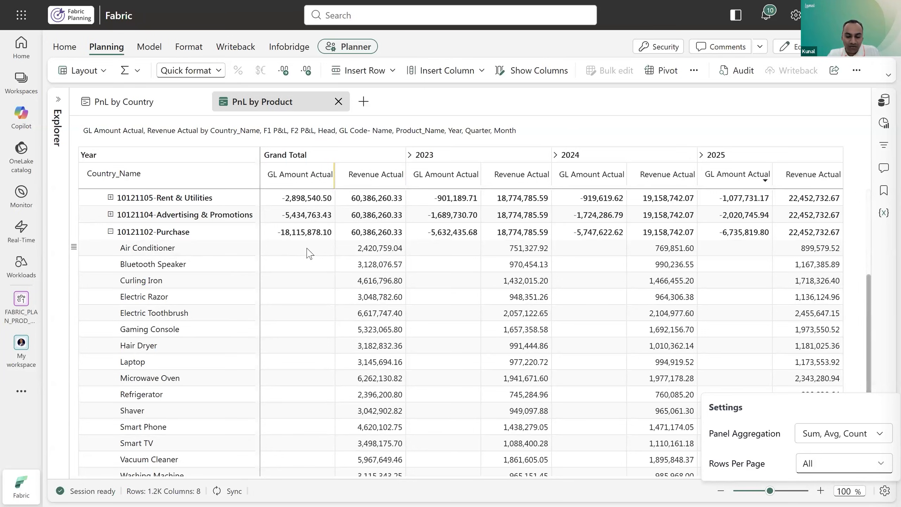
click(861, 53)
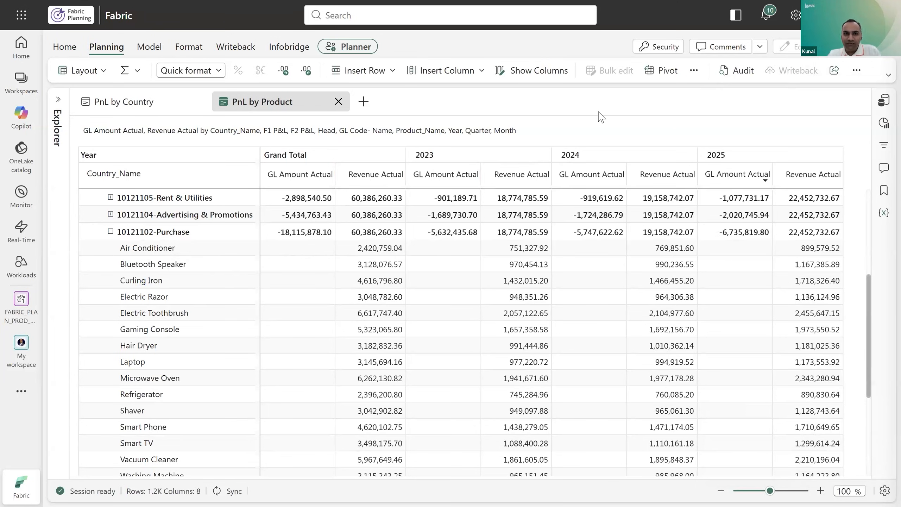
Return to the PnL by Country sheet and collapse its field and data panes.
click(143, 107)
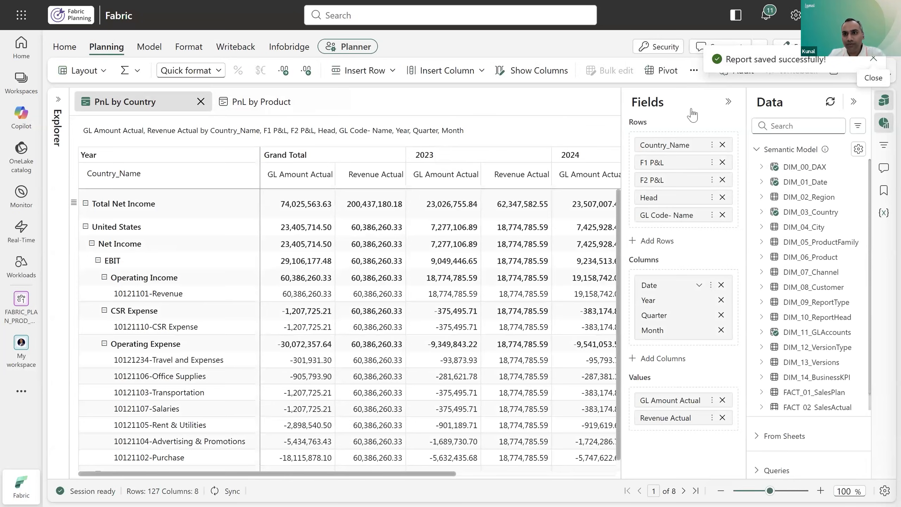
click(728, 102)
click(853, 102)
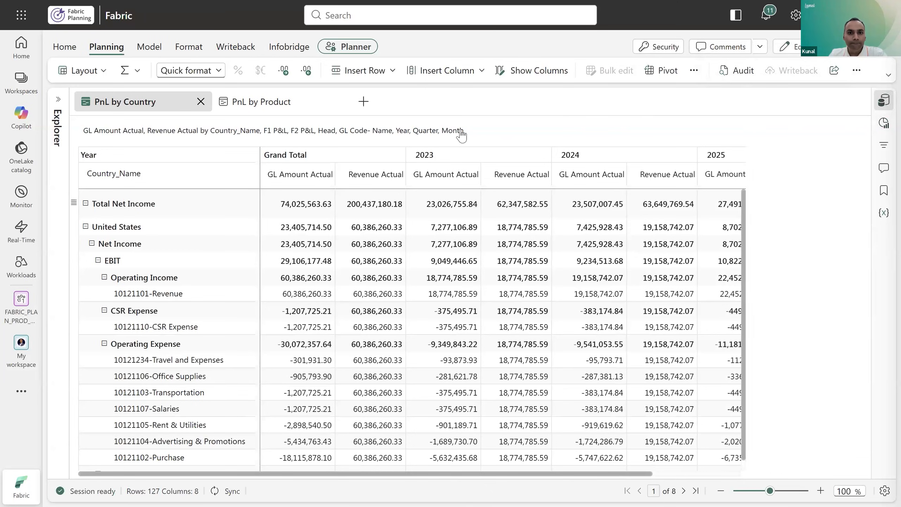
Insert a new empty number input series and title it "GL Allocated".
click(457, 71)
mouse_move(477, 157)
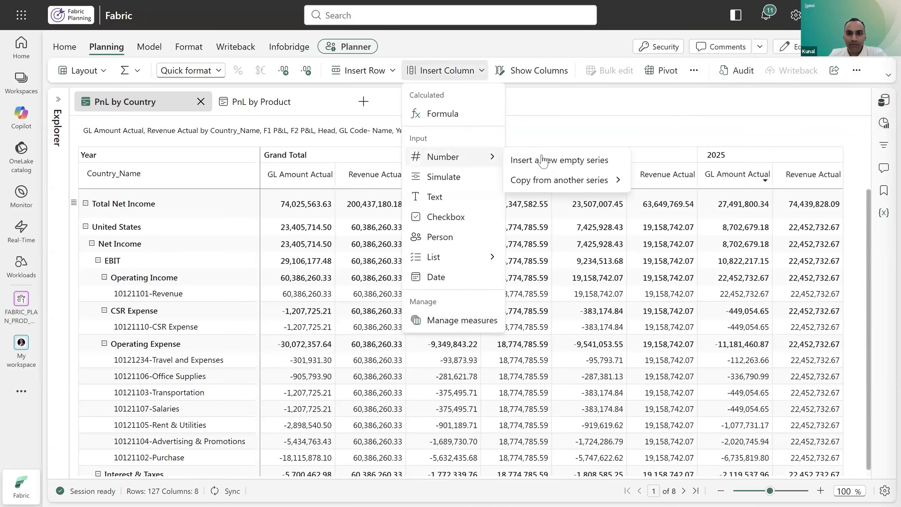
click(566, 163)
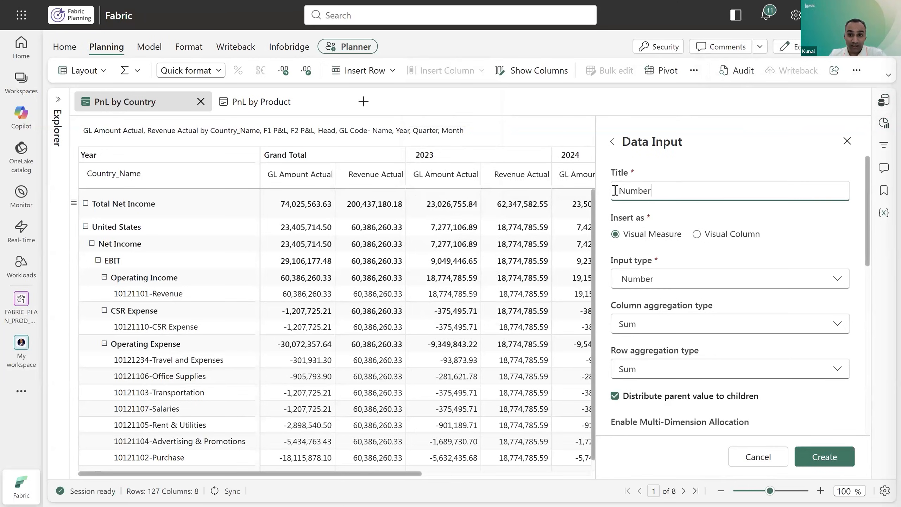
drag(617, 191, 648, 206)
text(GL Allocated)
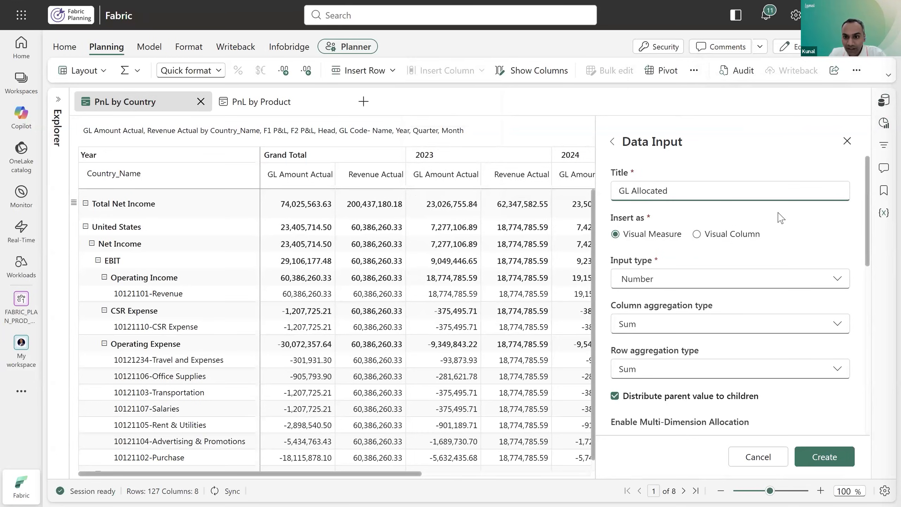
Set up an allocation breakdown with only Revenue Actual as reference measure and add Product_Name from DIM_06_Product to Breakdown 1.
scroll(780, 217, down, 2)
click(649, 379)
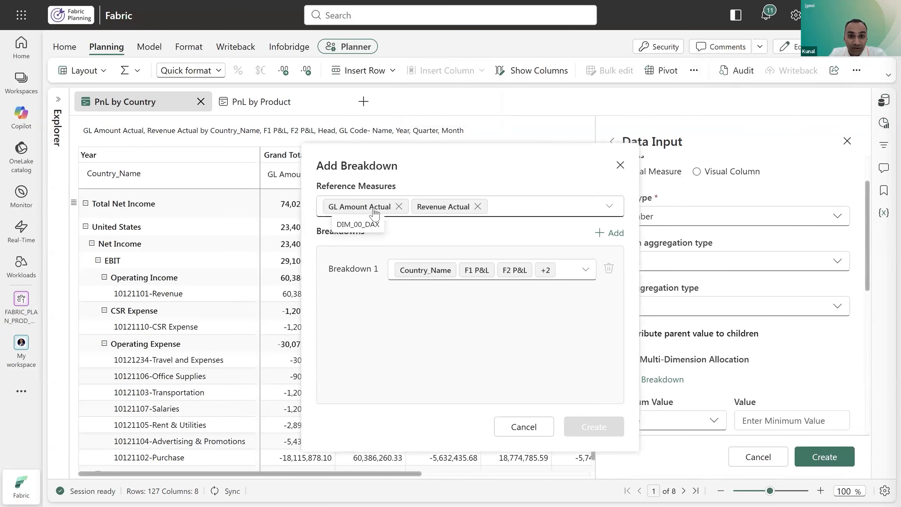
click(399, 207)
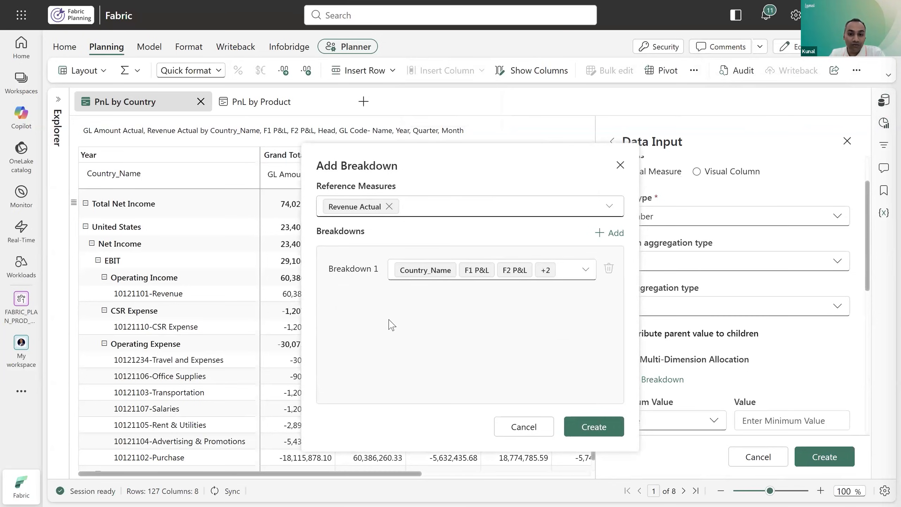
click(573, 275)
scroll(523, 352, down, 2)
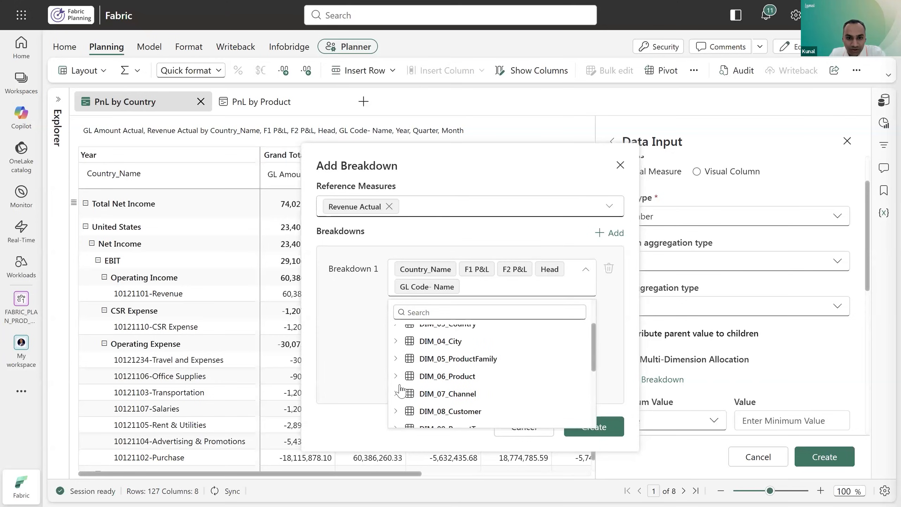
click(424, 379)
scroll(426, 376, down, 3)
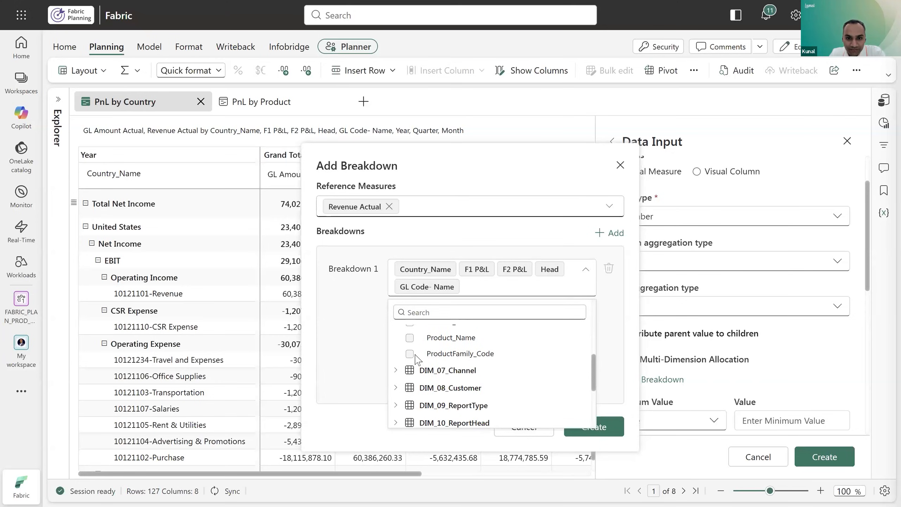
click(409, 337)
click(368, 369)
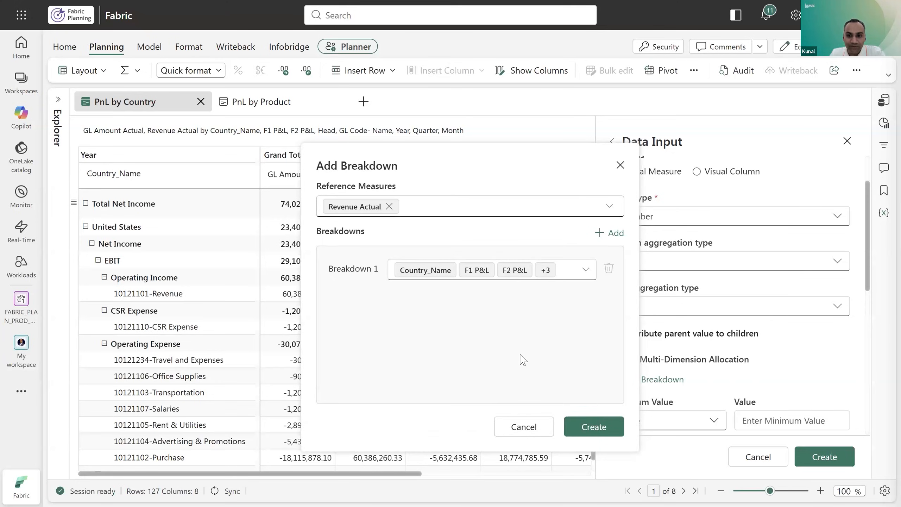
Recheck the product fields in Breakdown 1 and create the breakdown and the GL Allocated measure.
click(565, 273)
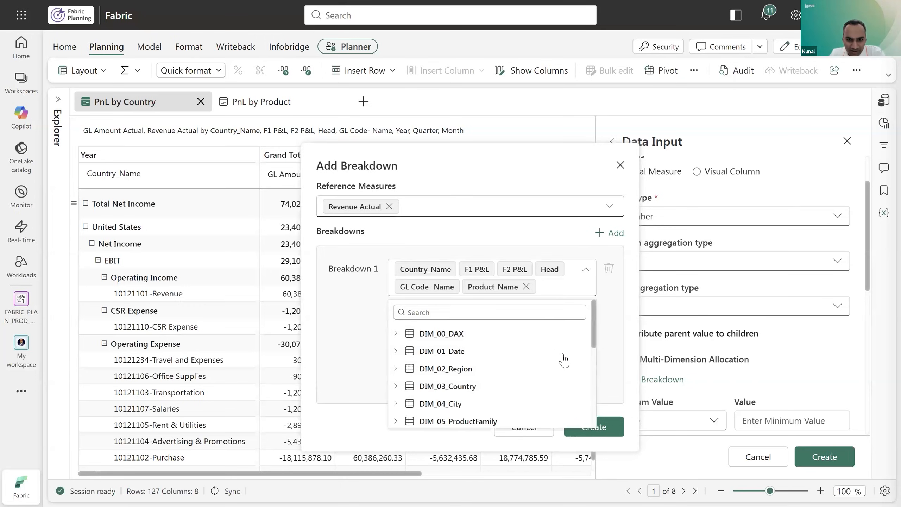
scroll(593, 361, down, 3)
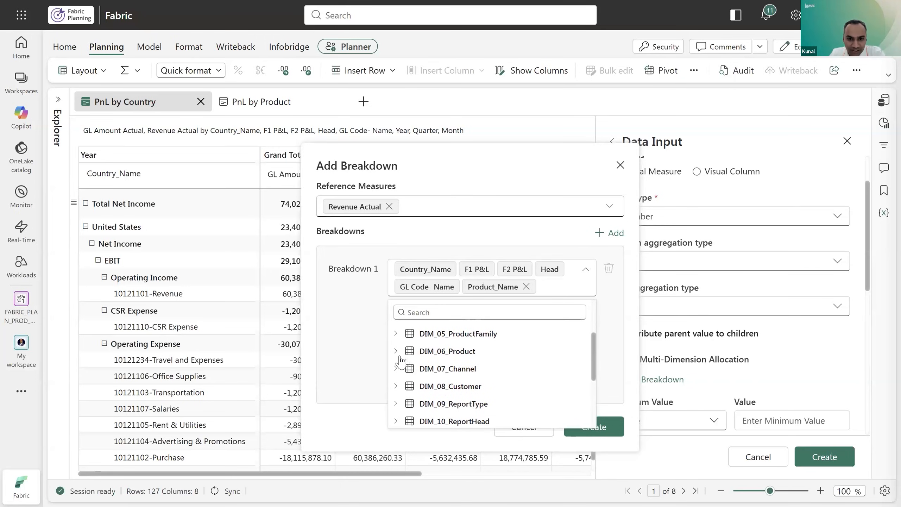
click(396, 351)
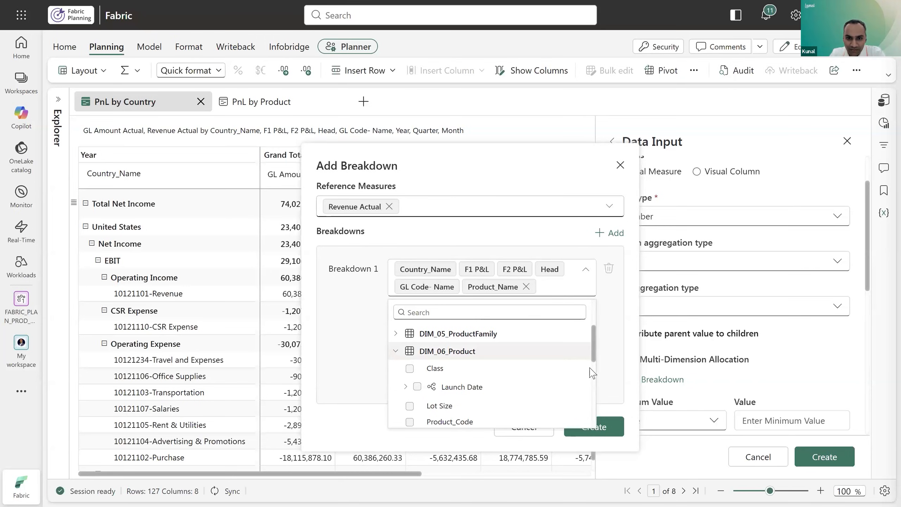
scroll(591, 373, down, 4)
click(356, 325)
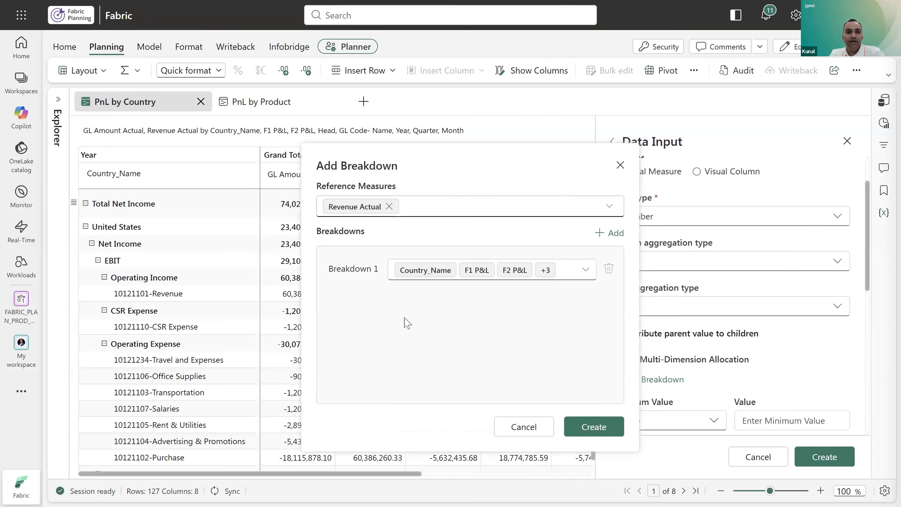
click(589, 425)
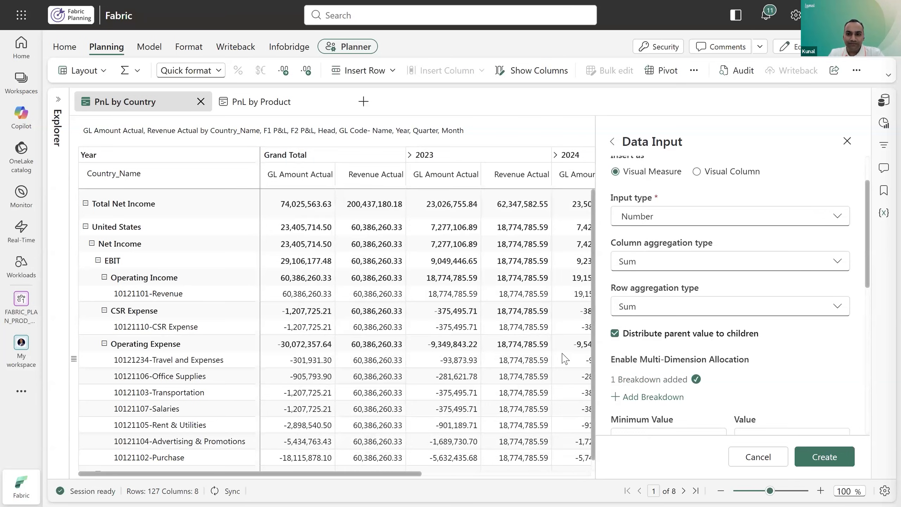
click(824, 456)
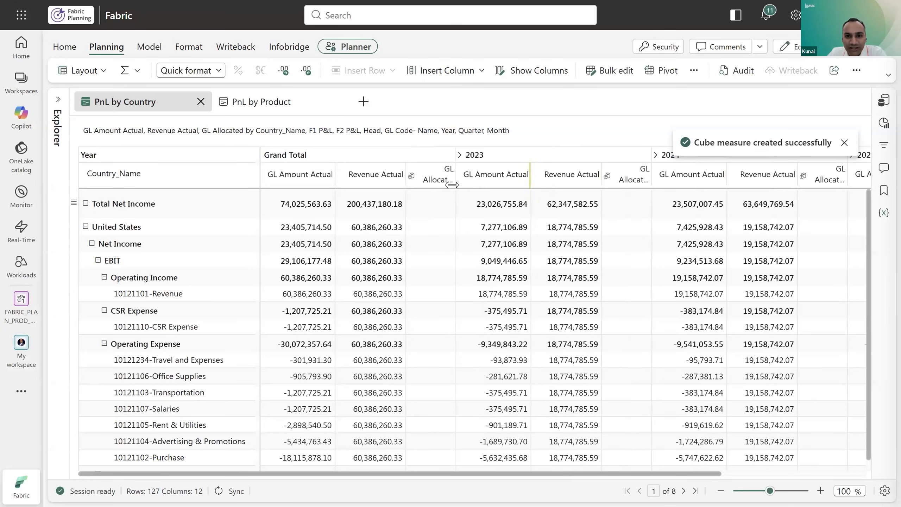
Widen the GL Allocated column and enter 74025563.63 in its Grand Total cell for Total Net Income.
drag(456, 182, 490, 181)
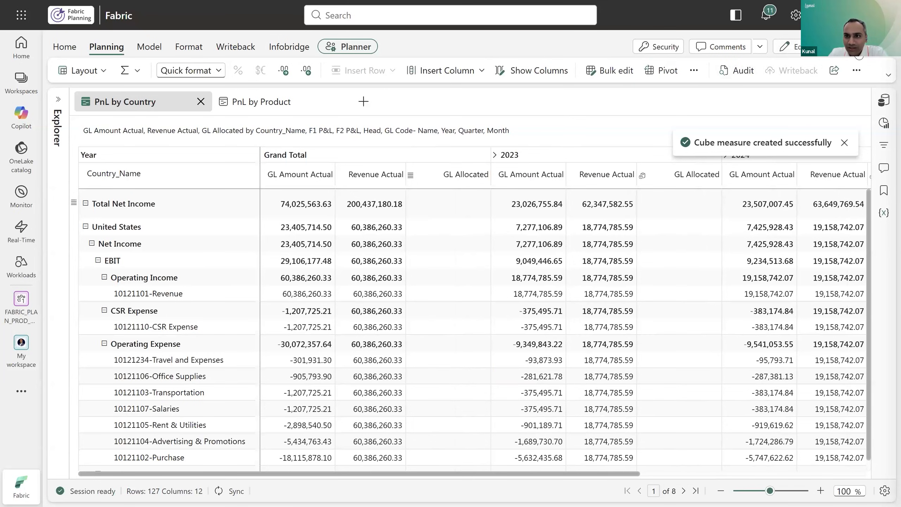
click(432, 205)
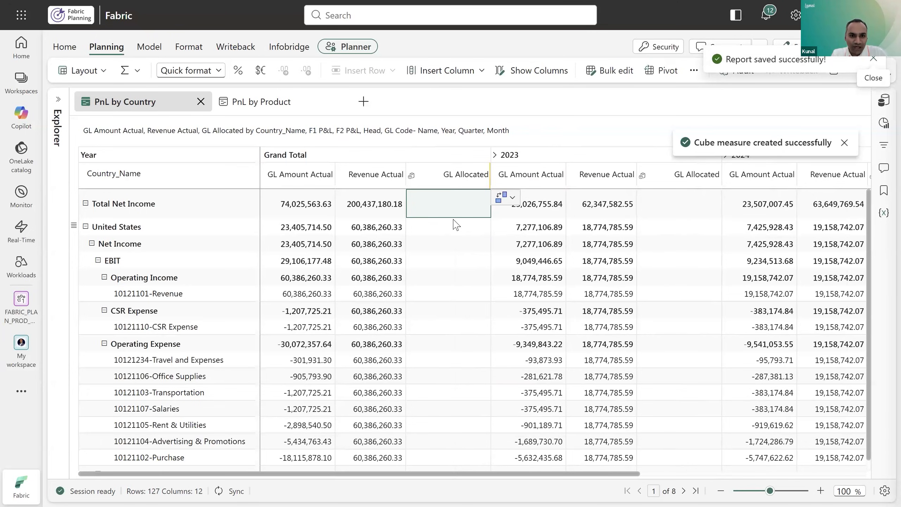
text(=74)
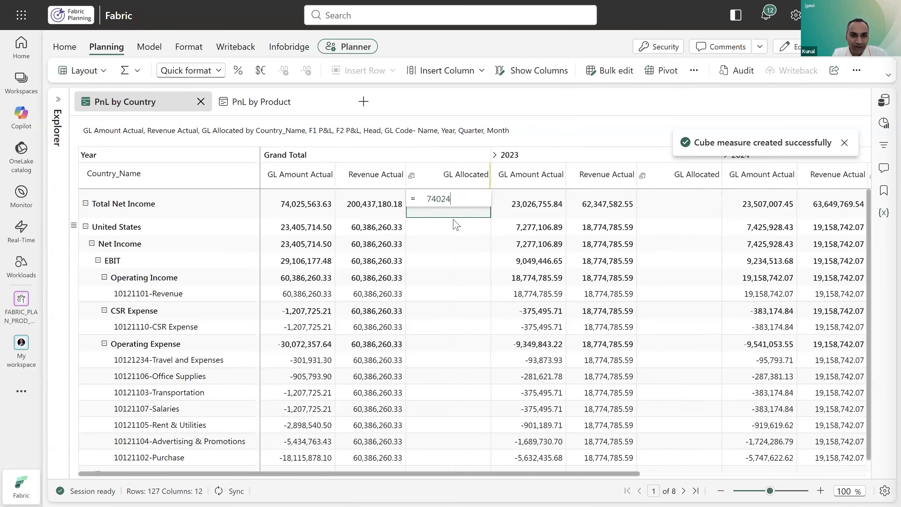
text(6)
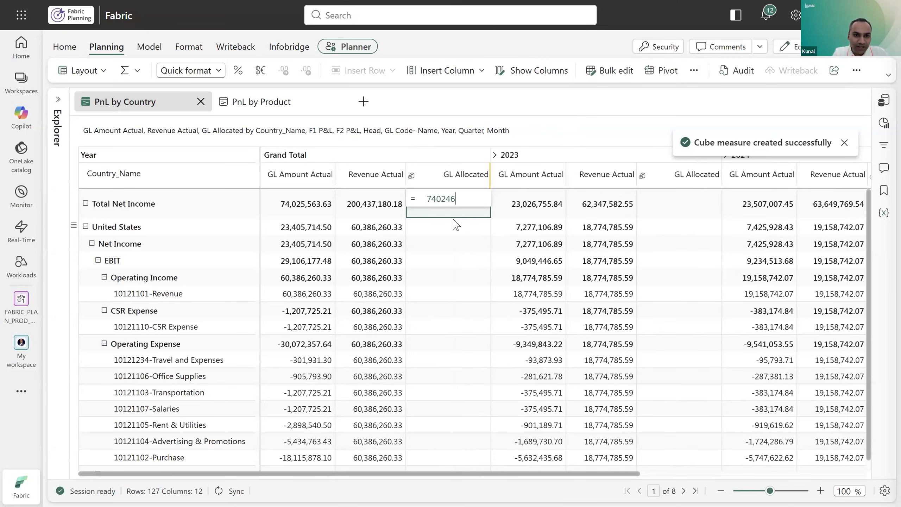
key(BackSpace)
text(563.63)
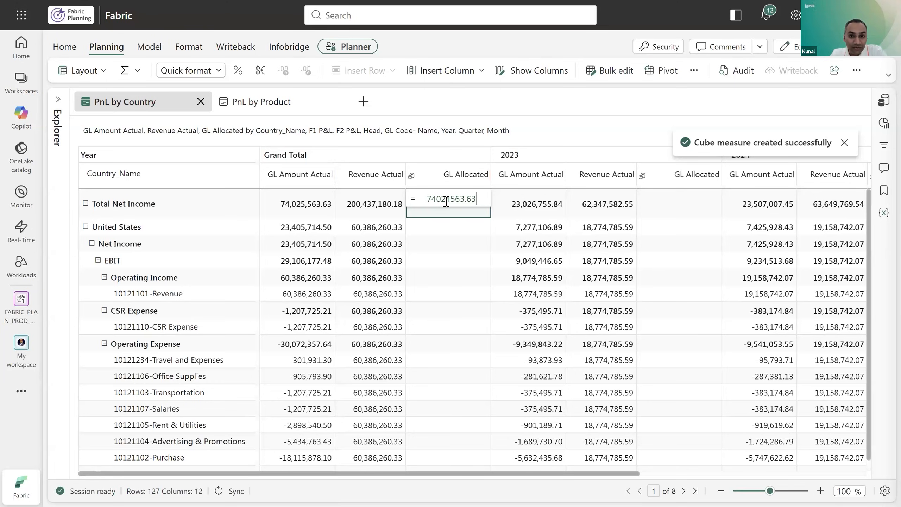
click(450, 199)
key(BackSpace)
text(5)
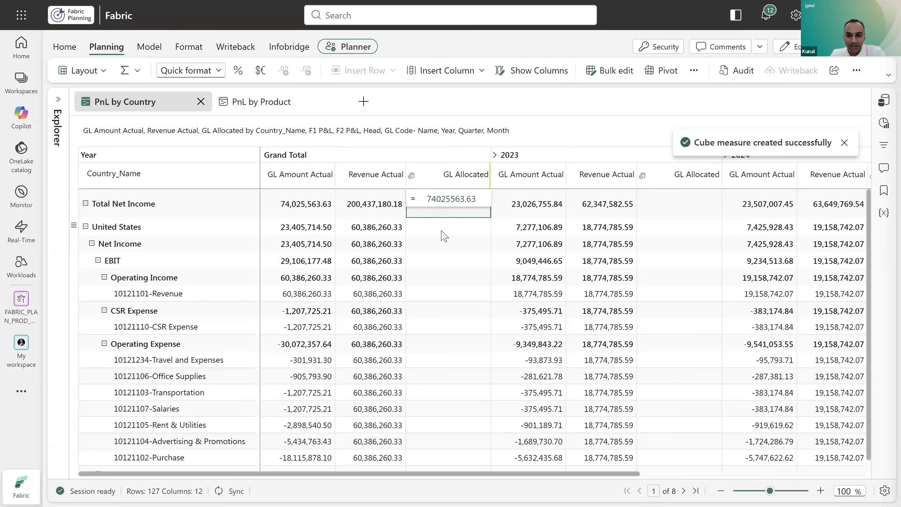
key(Return)
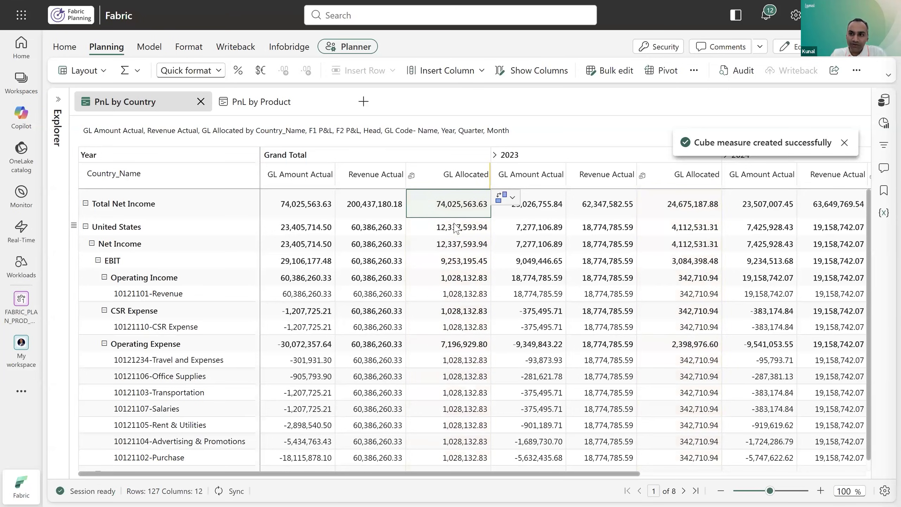
click(844, 143)
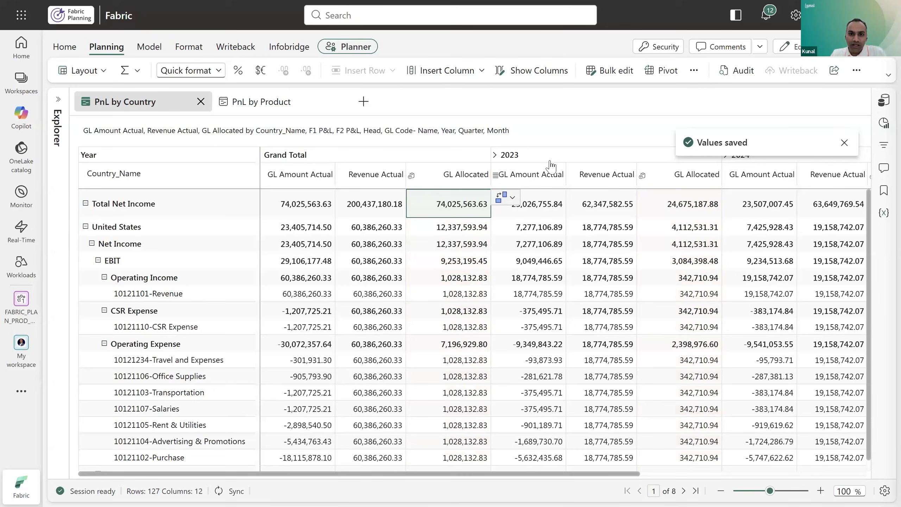
Distribute the GL Allocated grand total by weights of Revenue Actual, and finally redistribute it by weights of GL Amount Actual.
click(512, 197)
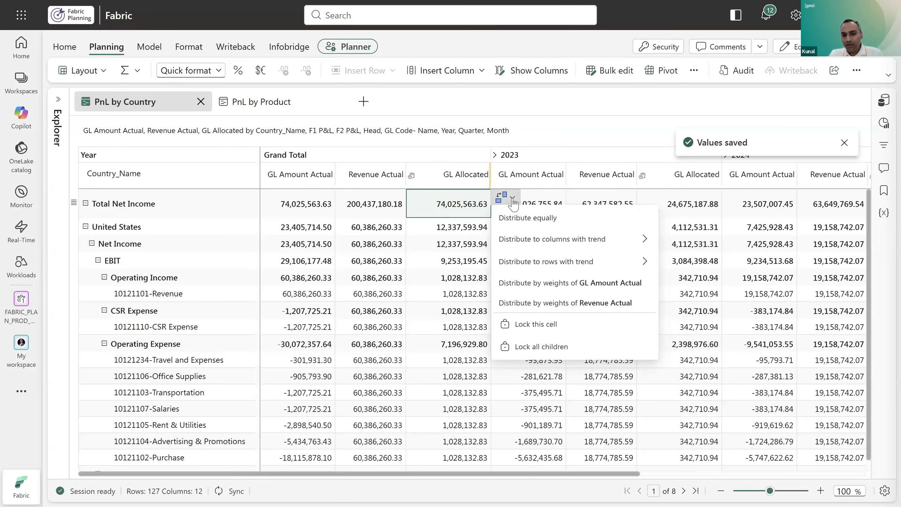
click(589, 308)
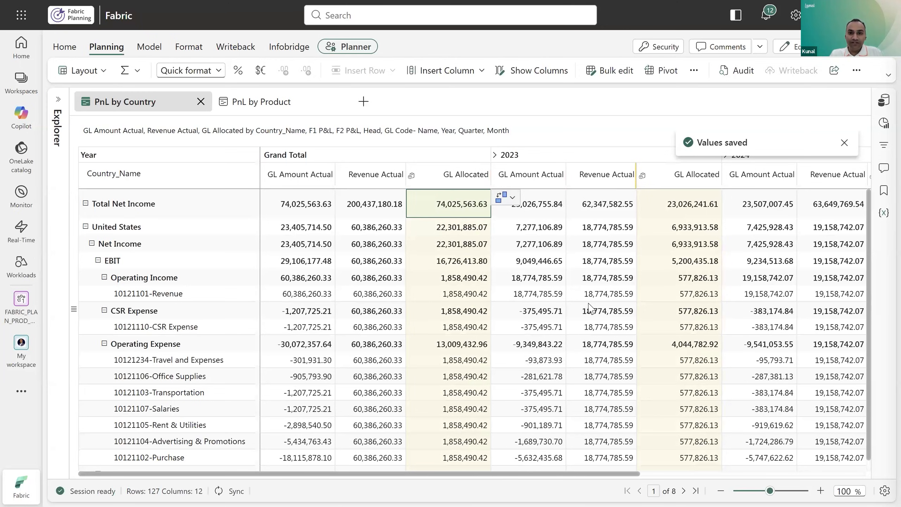
click(512, 197)
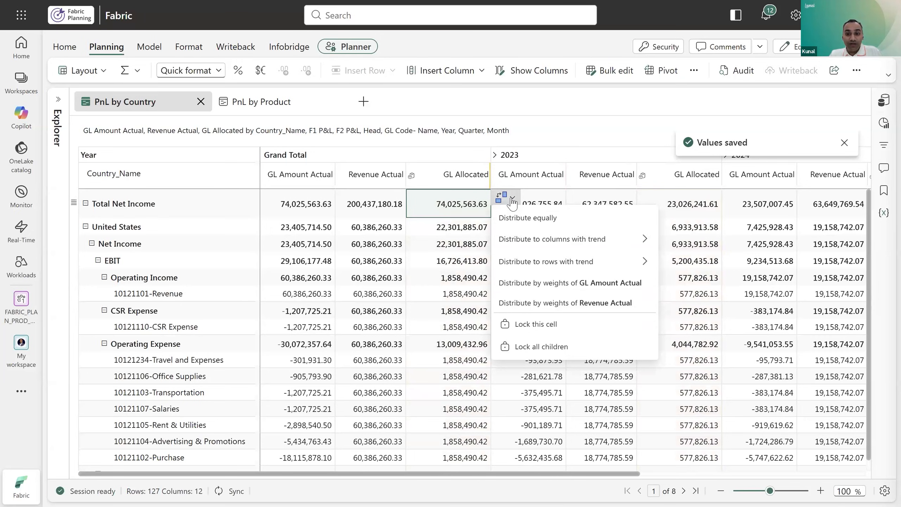
click(582, 283)
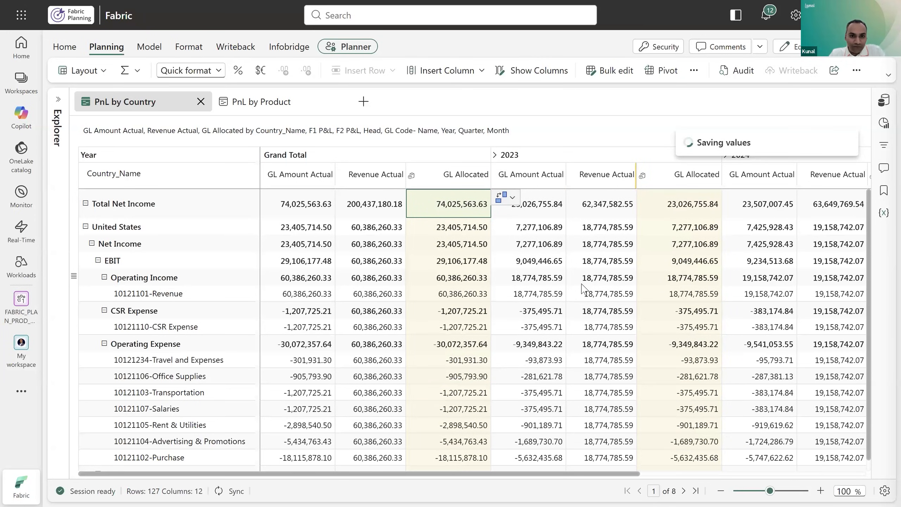
Hide the Revenue Actual column in the PnL by Country sheet and save the report.
click(521, 73)
click(674, 287)
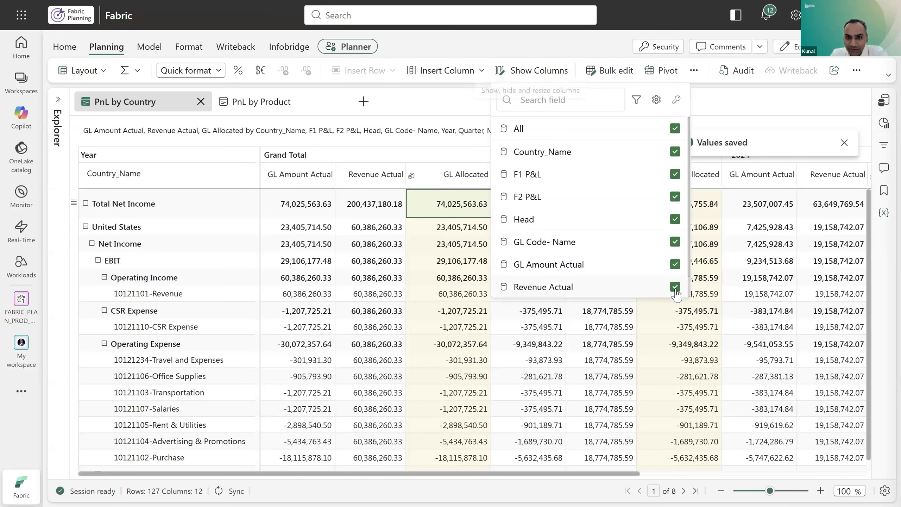
click(717, 101)
click(844, 143)
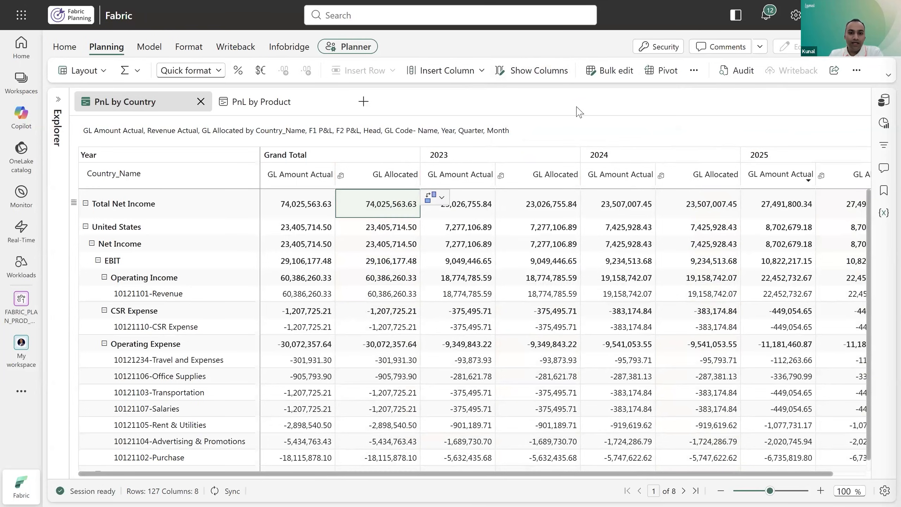
key(ctrl+s)
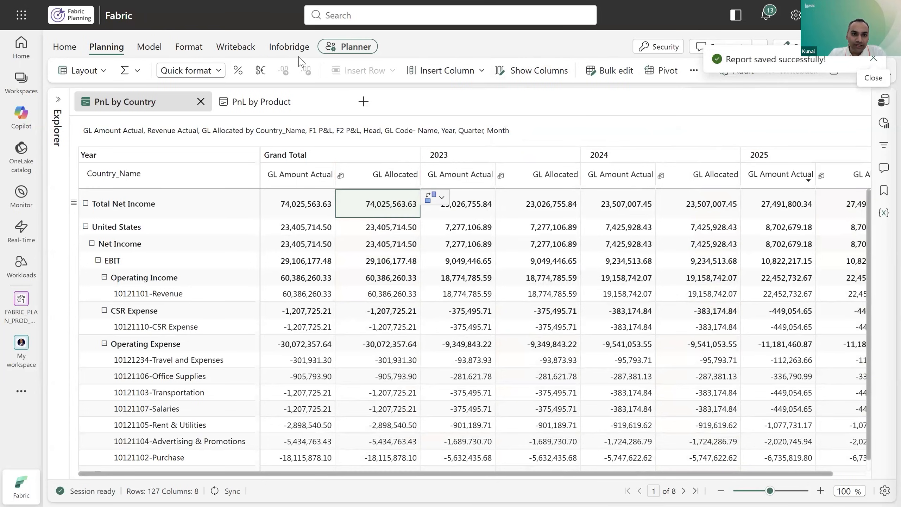
Open the PnL by Product sheet, insert GL Allocated from the sheets' Cube as a measure, and collapse the data pane.
click(281, 107)
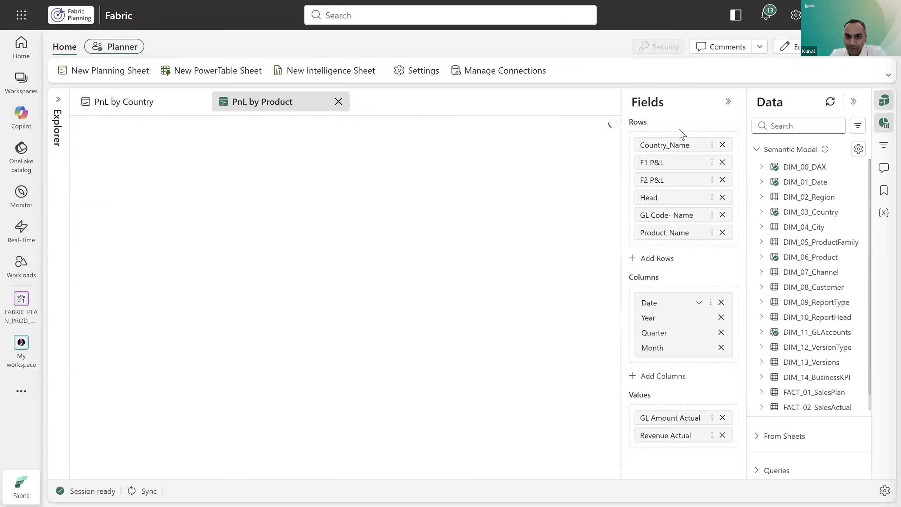
click(853, 103)
click(758, 151)
click(757, 184)
click(761, 204)
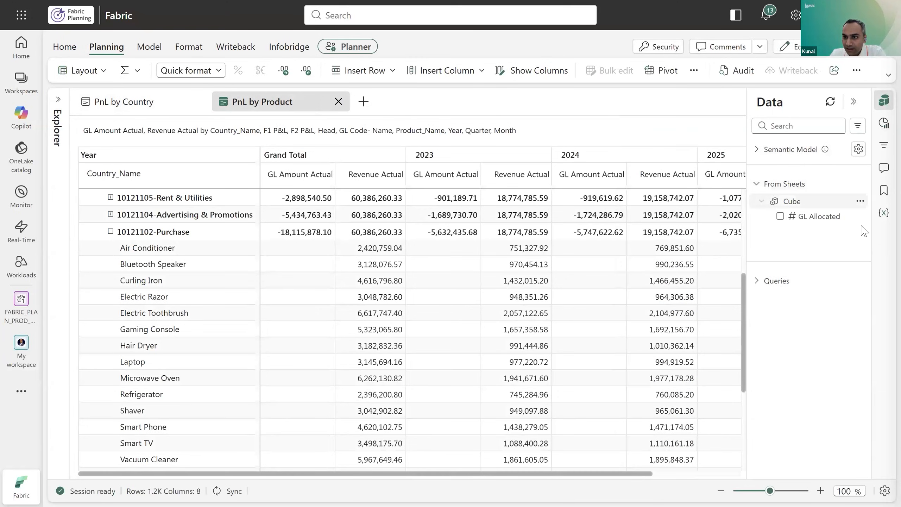
click(858, 215)
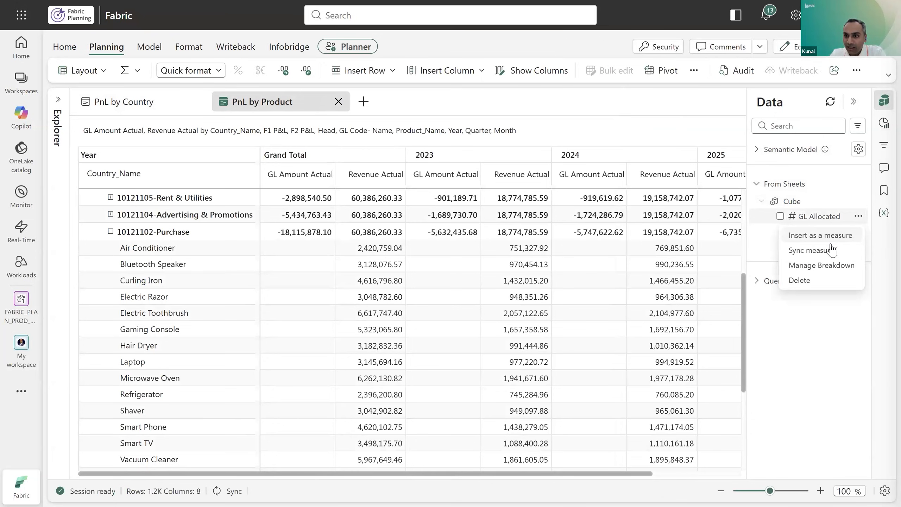
click(812, 236)
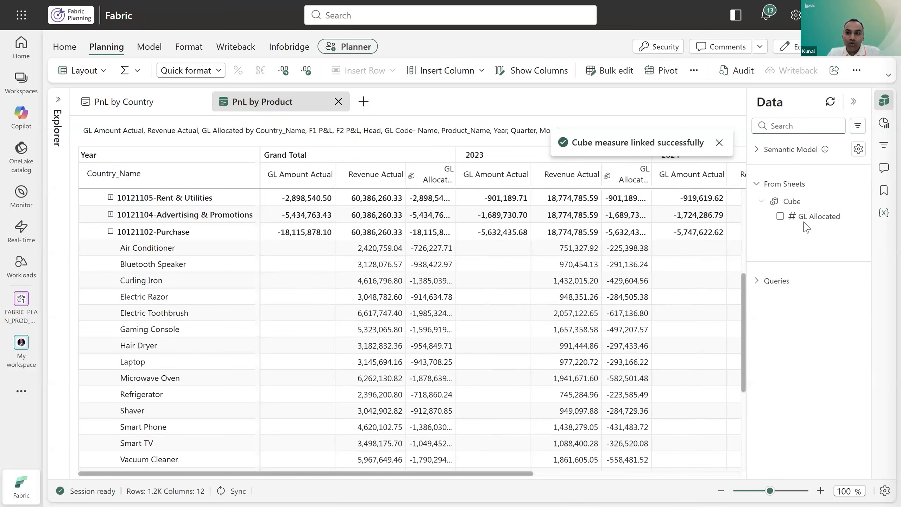
click(719, 142)
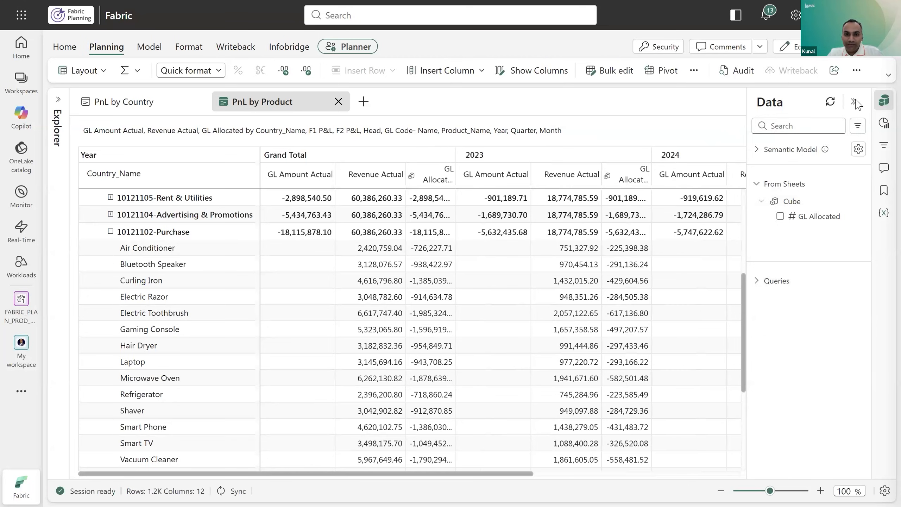
click(854, 104)
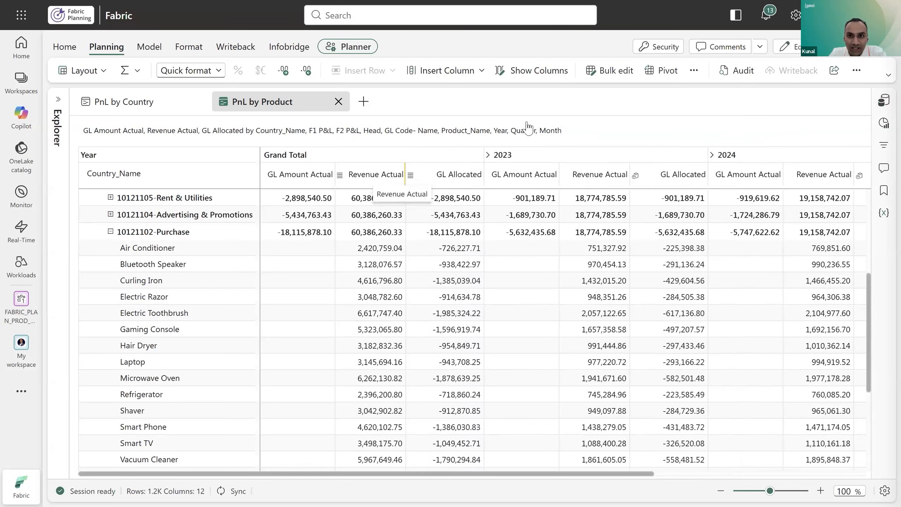
Hide the Revenue Actual column in the PnL by Product sheet, keeping GL Amount Actual and GL Allocated shown.
click(530, 71)
scroll(648, 234, down, 2)
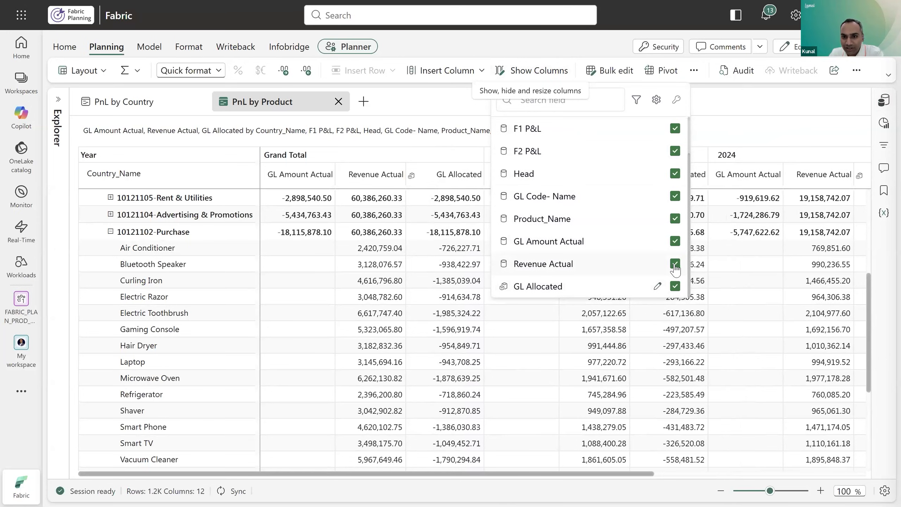
click(675, 264)
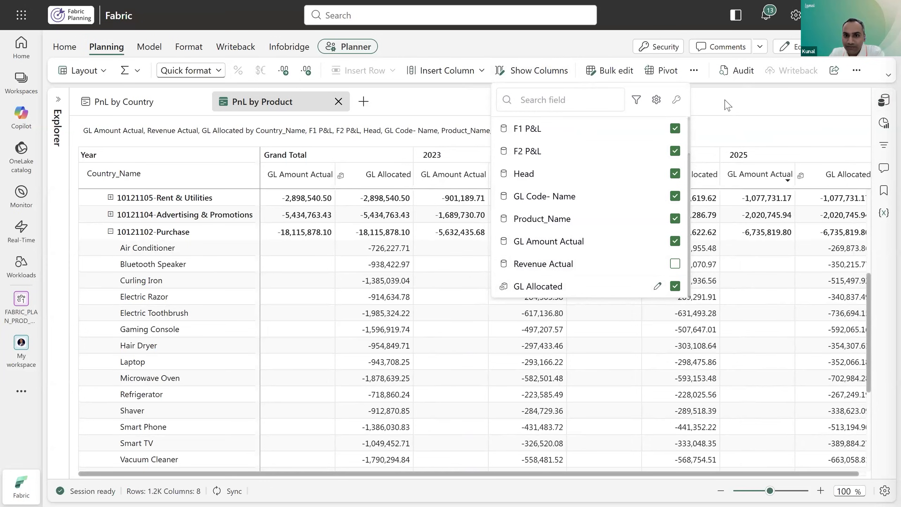
click(727, 105)
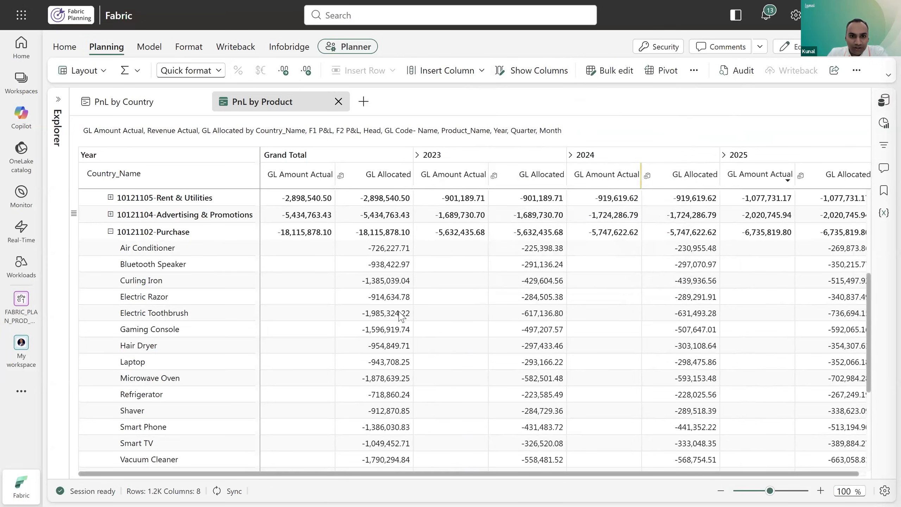
Compare GL Allocated with GL Amount Actual from Total Net Income down to the individual products under 10121102-Purchase.
scroll(367, 306, up, 5)
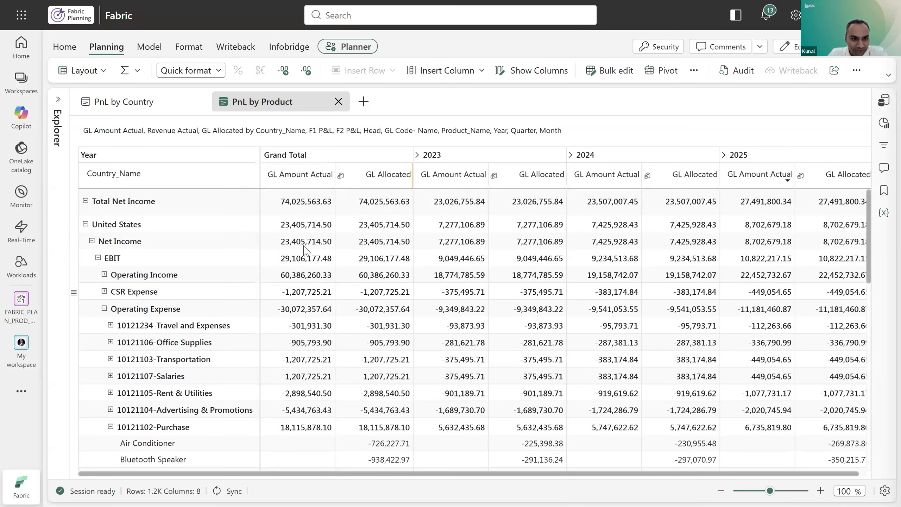
scroll(312, 346, down, 2)
scroll(337, 355, down, 2)
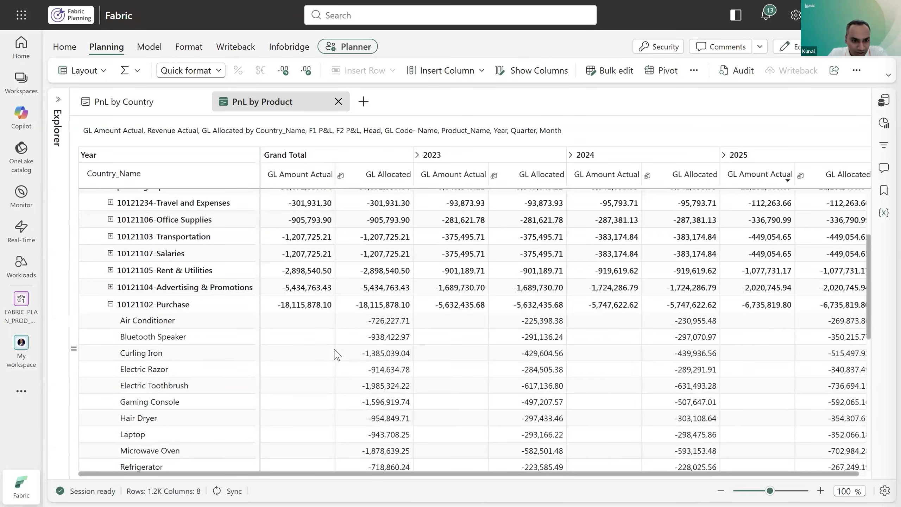
scroll(328, 350, down, 2)
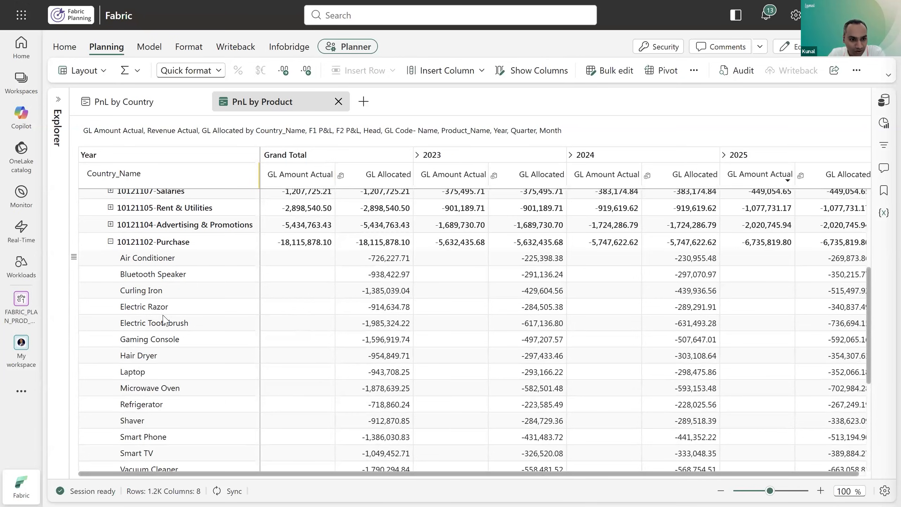
click(110, 224)
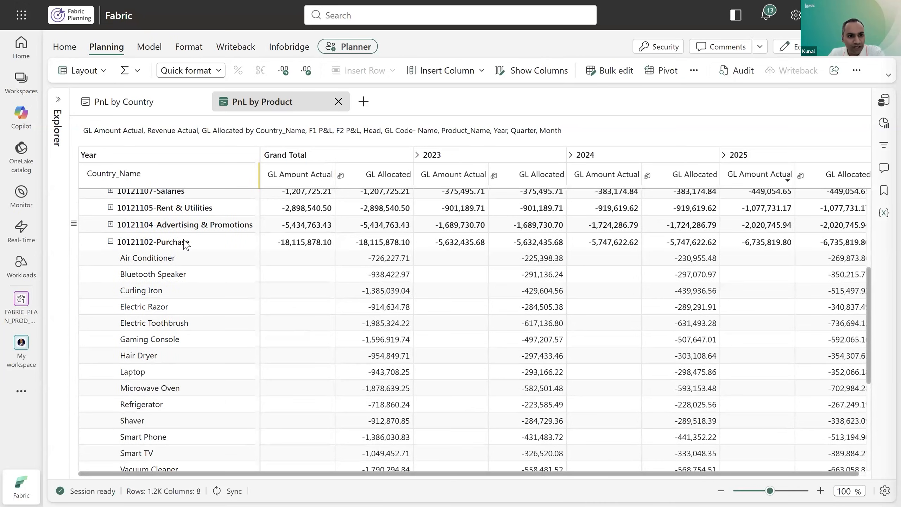
click(110, 224)
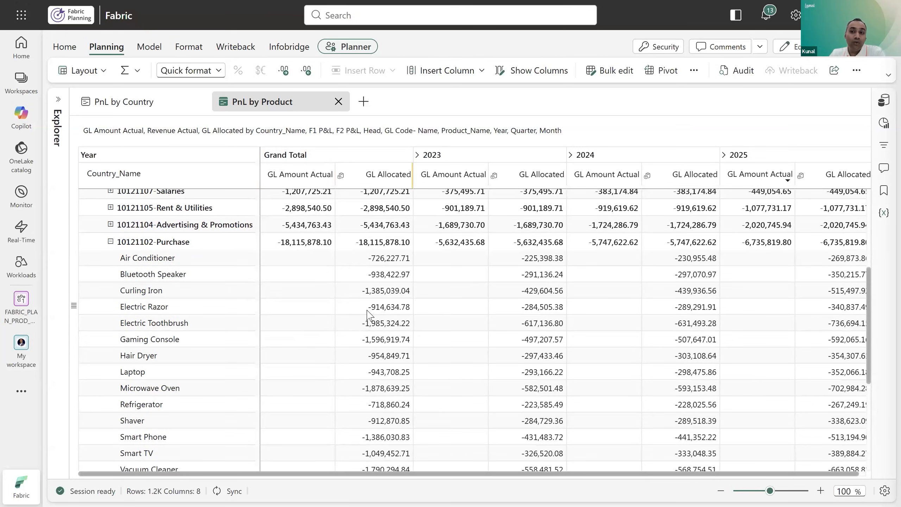